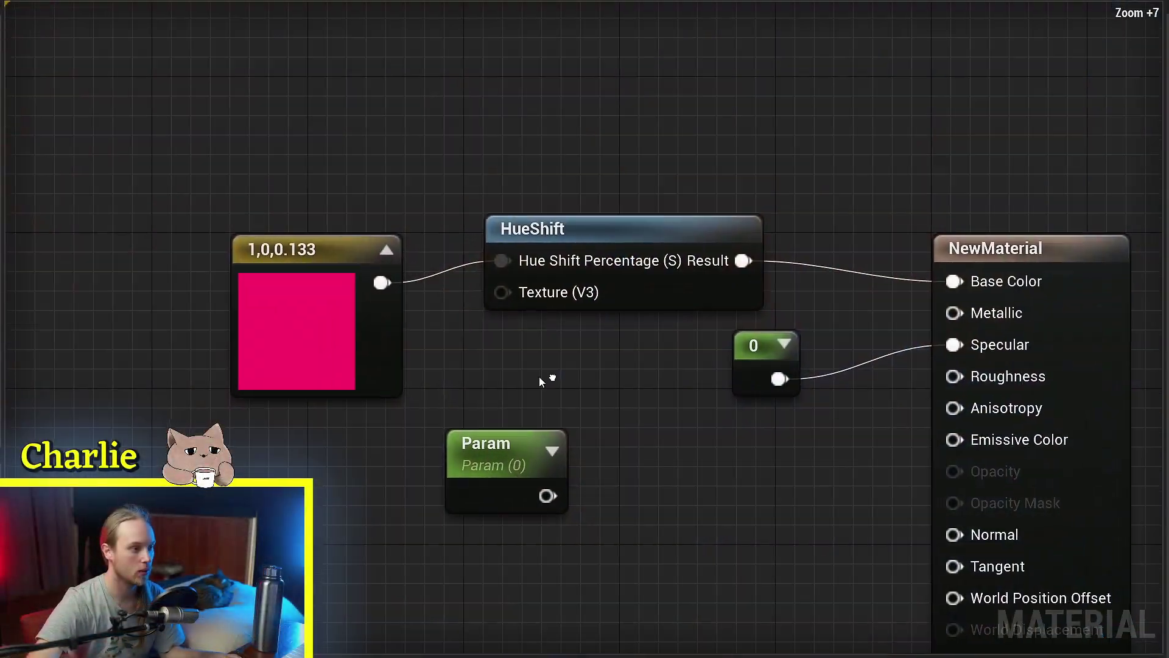
Step: Rearrange the graph by moving the pink colour constant and the Param node further left of HueShift
{"action": "left_click_drag", "start_coordinate": [384, 367], "coordinate": [287, 347]}
{"action": "right_click_drag", "start_coordinate": [454, 373], "coordinate": [360, 375]}
{"action": "left_click", "coordinate": [361, 375]}
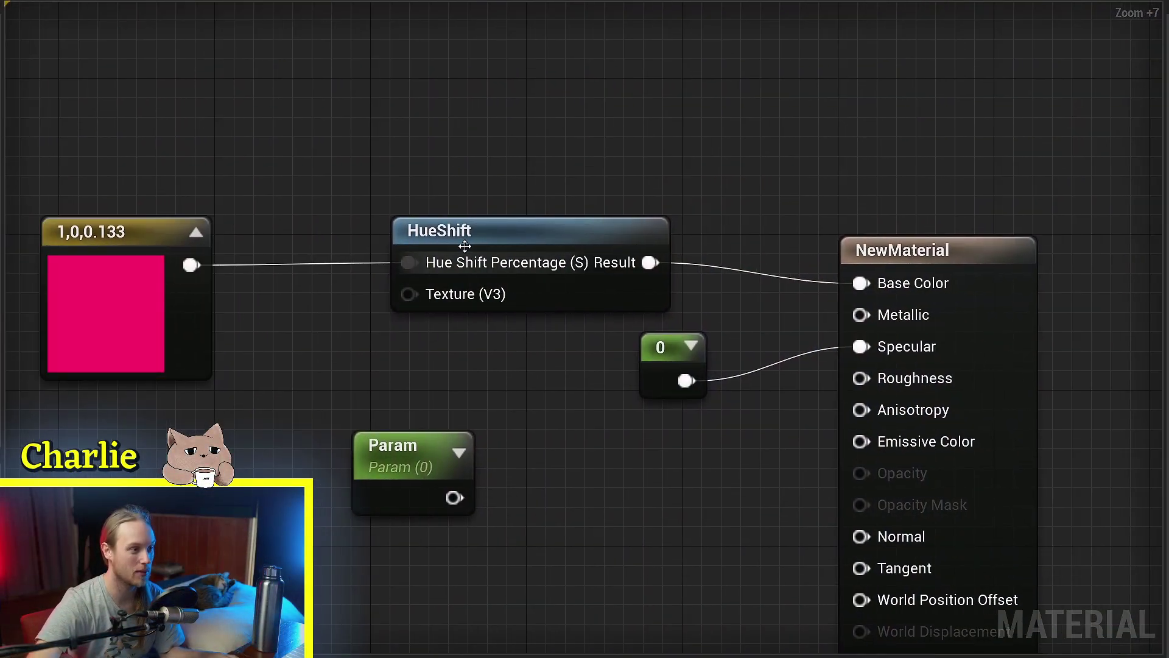
{"action": "left_click", "coordinate": [289, 302]}
{"action": "right_click_drag", "start_coordinate": [290, 303], "coordinate": [368, 224]}
{"action": "left_click_drag", "start_coordinate": [516, 378], "coordinate": [336, 374]}
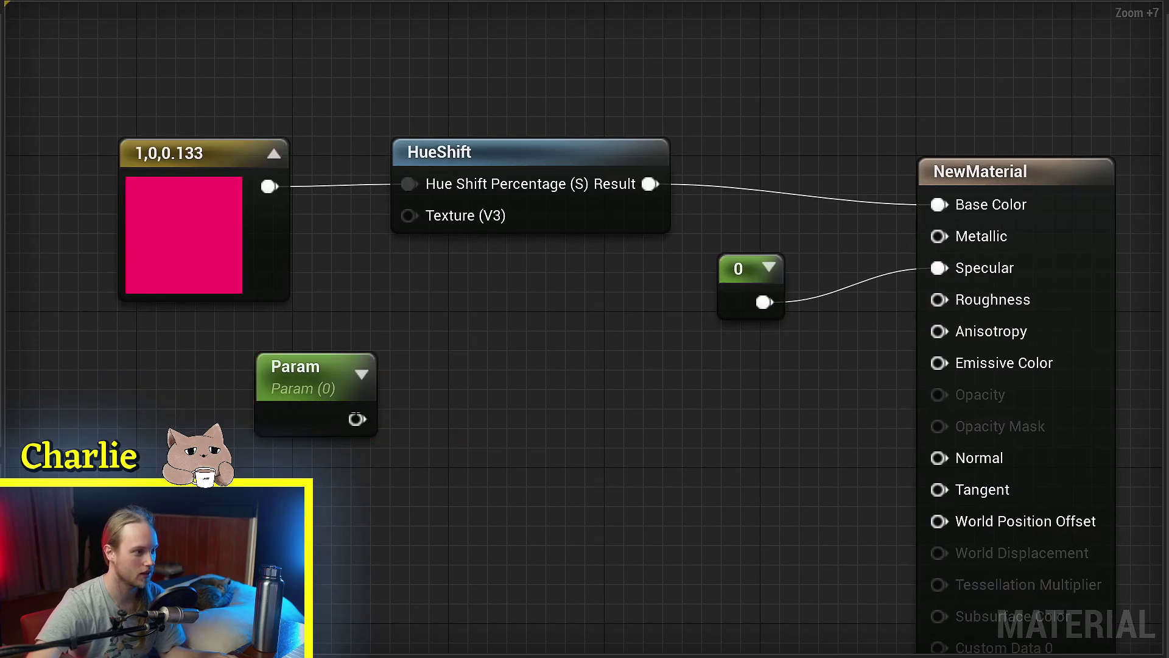
Step: Wire Param into HueShift's Hue Shift Percentage and the pink colour constant into its Texture (V3) input
{"action": "left_click_drag", "start_coordinate": [298, 407], "coordinate": [395, 348]}
{"action": "right_click_drag", "start_coordinate": [395, 349], "coordinate": [340, 454]}
{"action": "right_click_drag", "start_coordinate": [272, 352], "coordinate": [565, 319]}
{"action": "left_click_drag", "start_coordinate": [390, 286], "coordinate": [403, 226]}
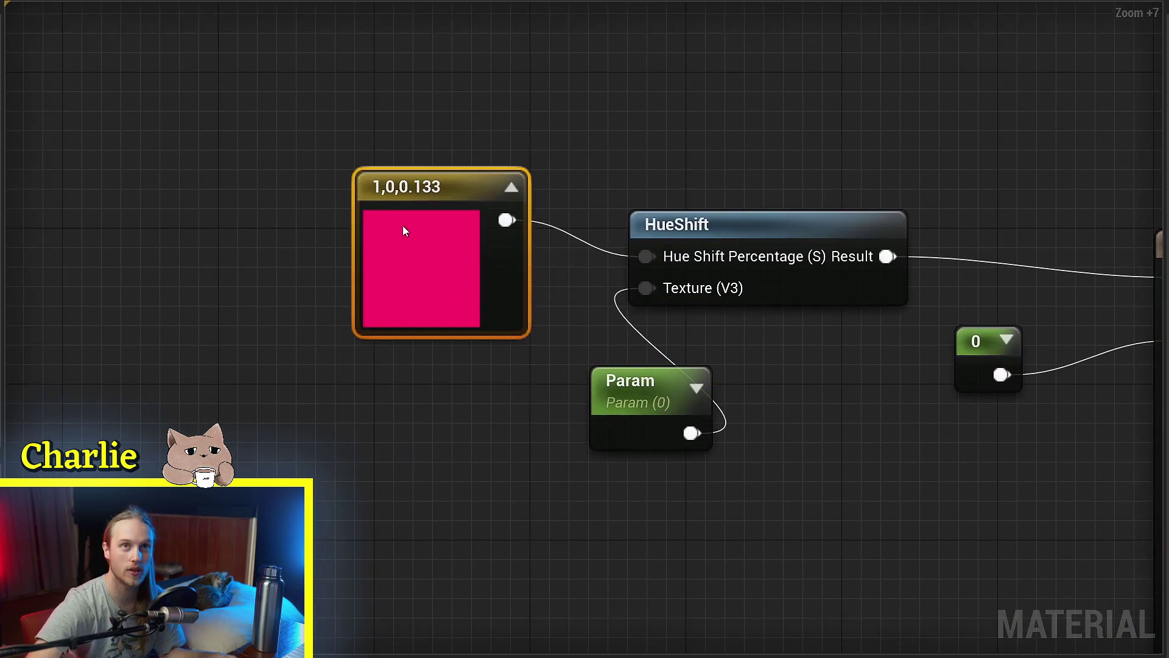
{"action": "left_click", "coordinate": [681, 100]}
{"action": "right_click_drag", "start_coordinate": [682, 101], "coordinate": [567, 128]}
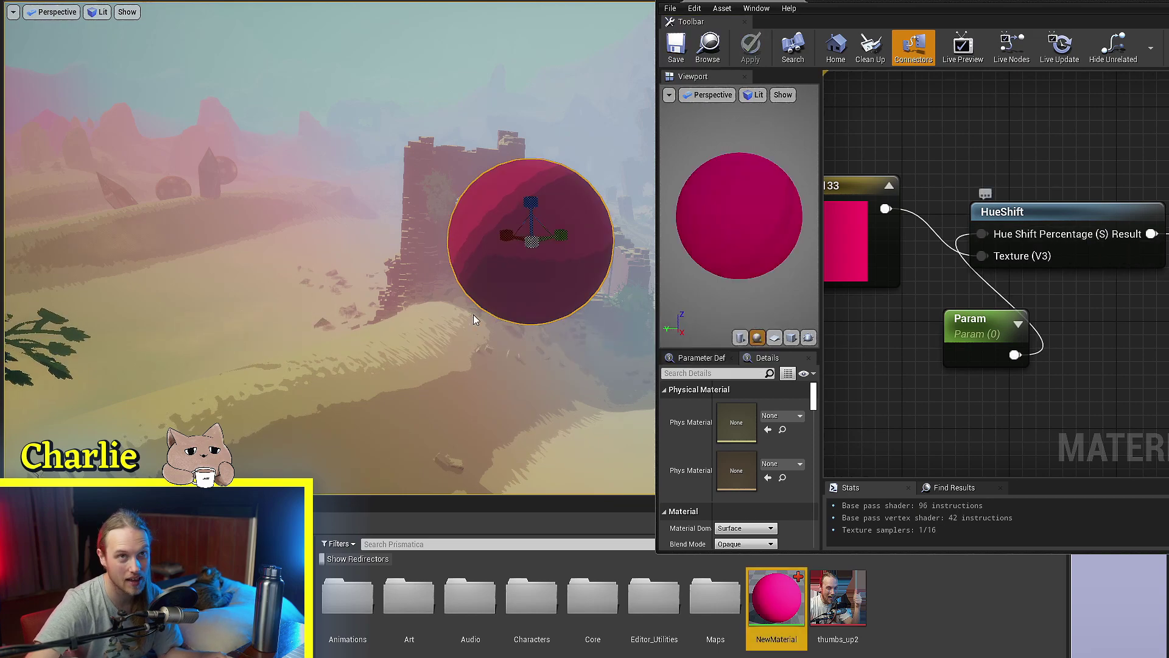
Step: Vary the Param node's default value, entering 1, to shift the sphere's hue
{"action": "right_click_drag", "start_coordinate": [473, 314], "coordinate": [512, 310]}
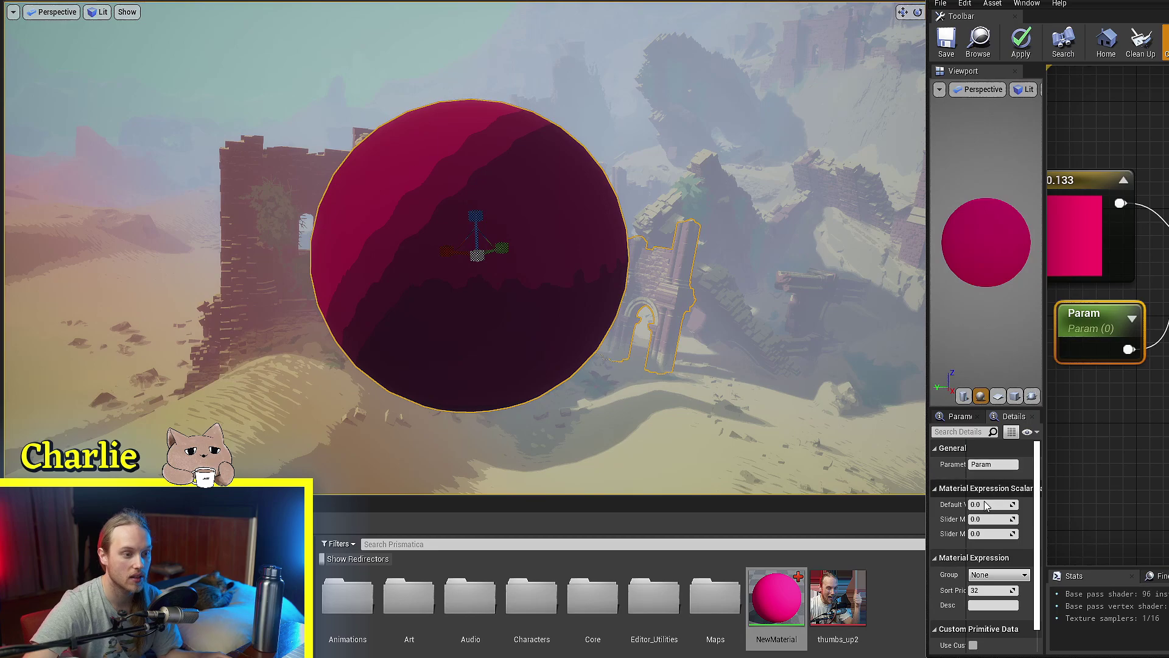
{"action": "left_click_drag", "start_coordinate": [977, 503], "coordinate": [1042, 503]}
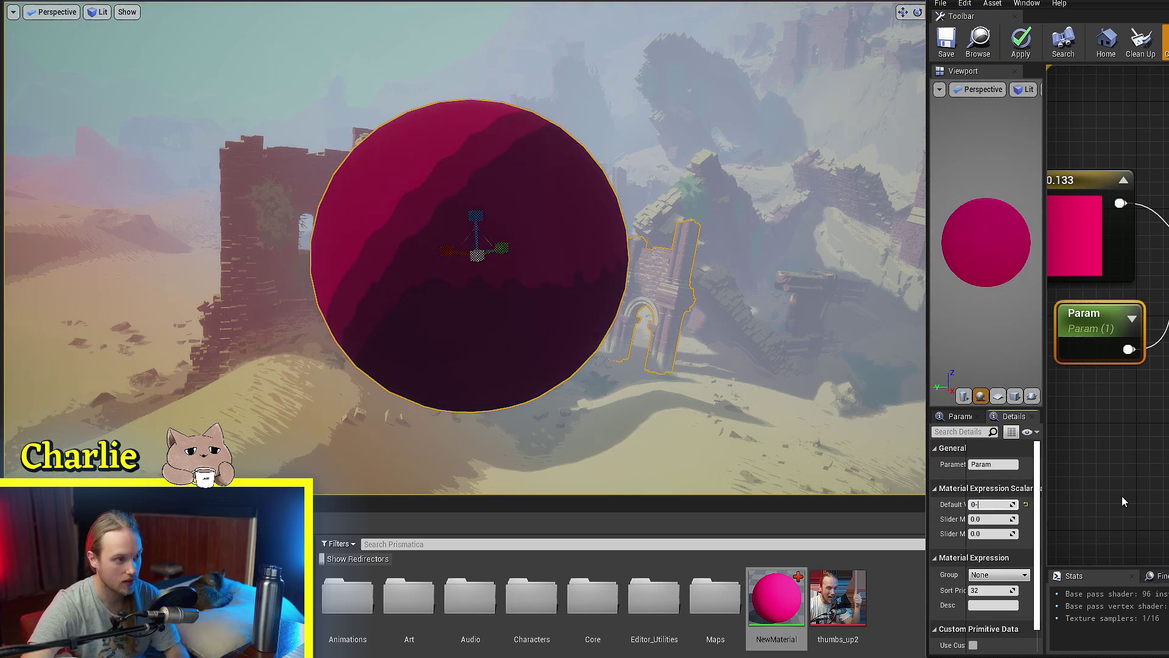
{"action": "type", "text": "1"}
{"action": "key", "text": "Return"}
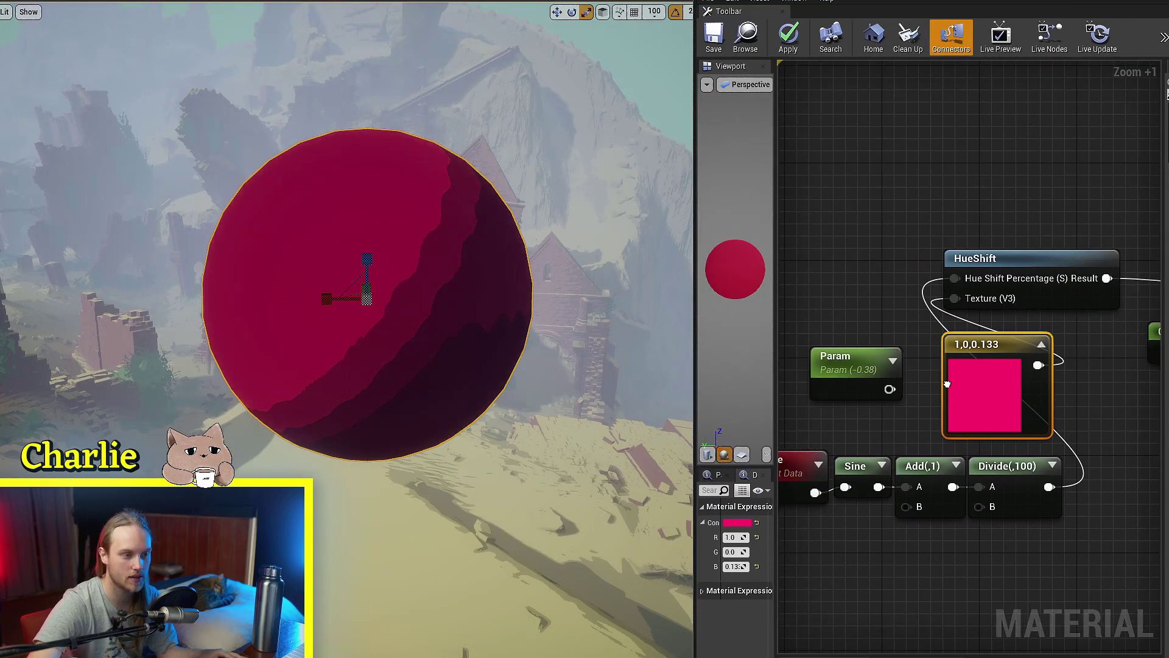
Step: Move HueShift up and place the pink colour constant to its left, clear of the Time-driven node chain
{"action": "right_click_drag", "start_coordinate": [946, 384], "coordinate": [959, 385]}
{"action": "left_click_drag", "start_coordinate": [1043, 266], "coordinate": [1035, 201]}
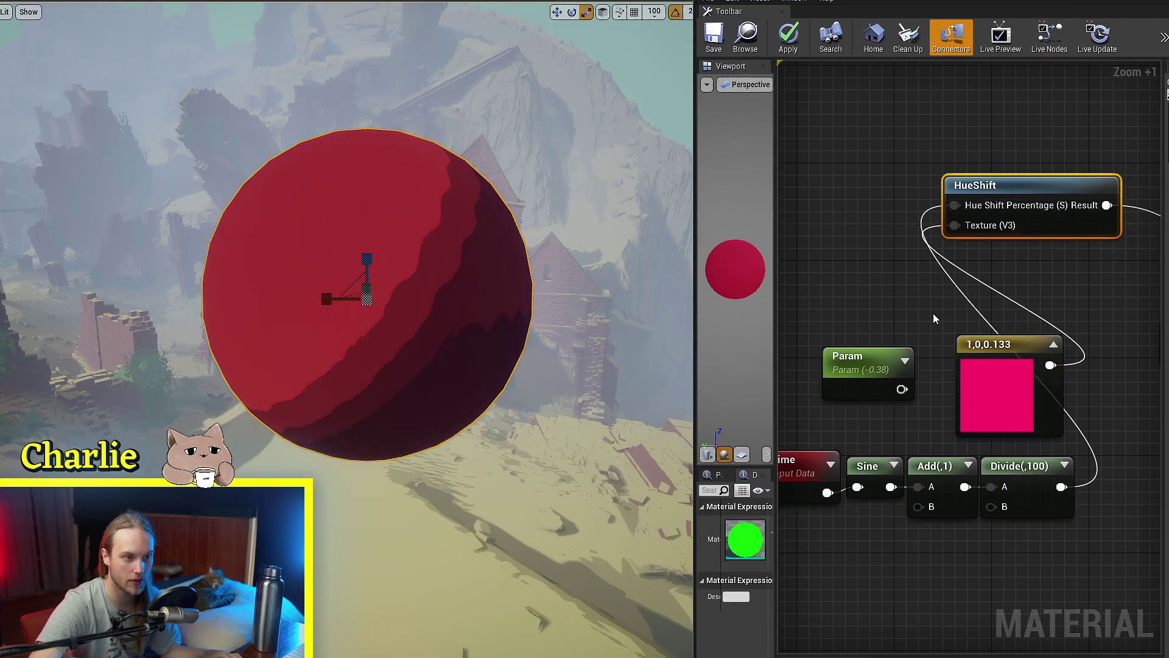
{"action": "left_click_drag", "start_coordinate": [974, 347], "coordinate": [803, 211]}
Step: Examine the Time, Sine and Add nodes in the chain that drives Hue Shift Percentage
{"action": "right_click_drag", "start_coordinate": [1040, 440], "coordinate": [983, 384]}
{"action": "left_click", "coordinate": [984, 383]}
{"action": "scroll", "coordinate": [897, 376], "scroll_direction": "up", "scroll_amount": 2}
{"action": "right_click_drag", "start_coordinate": [897, 376], "coordinate": [922, 358]}
{"action": "left_click", "coordinate": [828, 390]}
{"action": "left_click", "coordinate": [921, 358]}
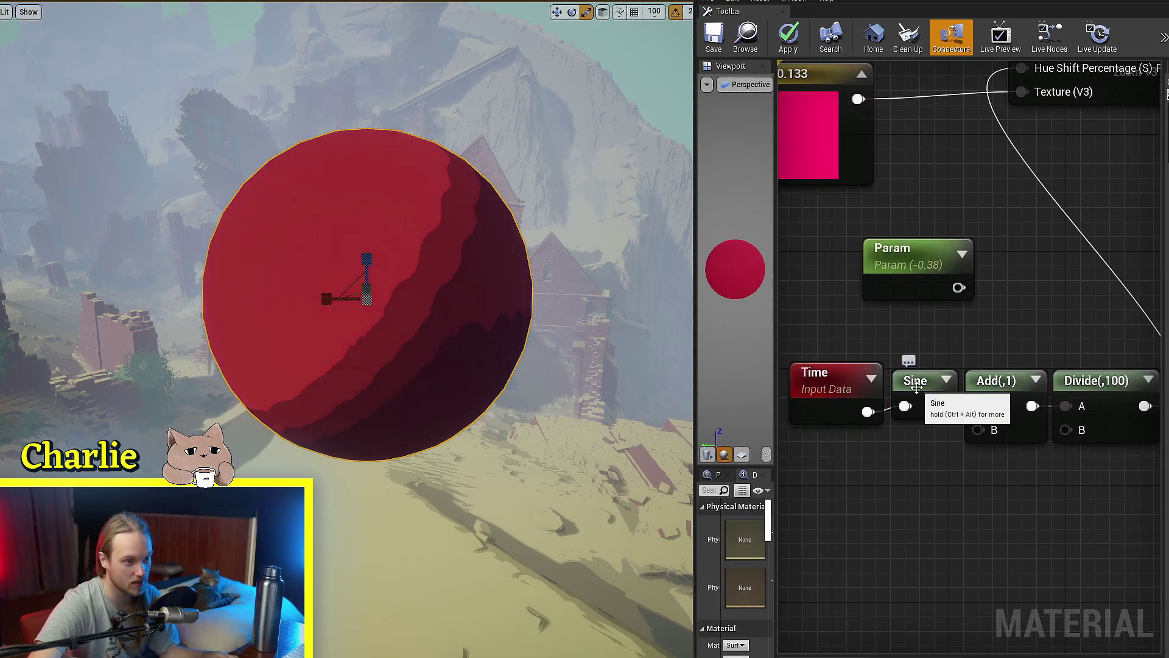
{"action": "right_click_drag", "start_coordinate": [994, 384], "coordinate": [927, 393]}
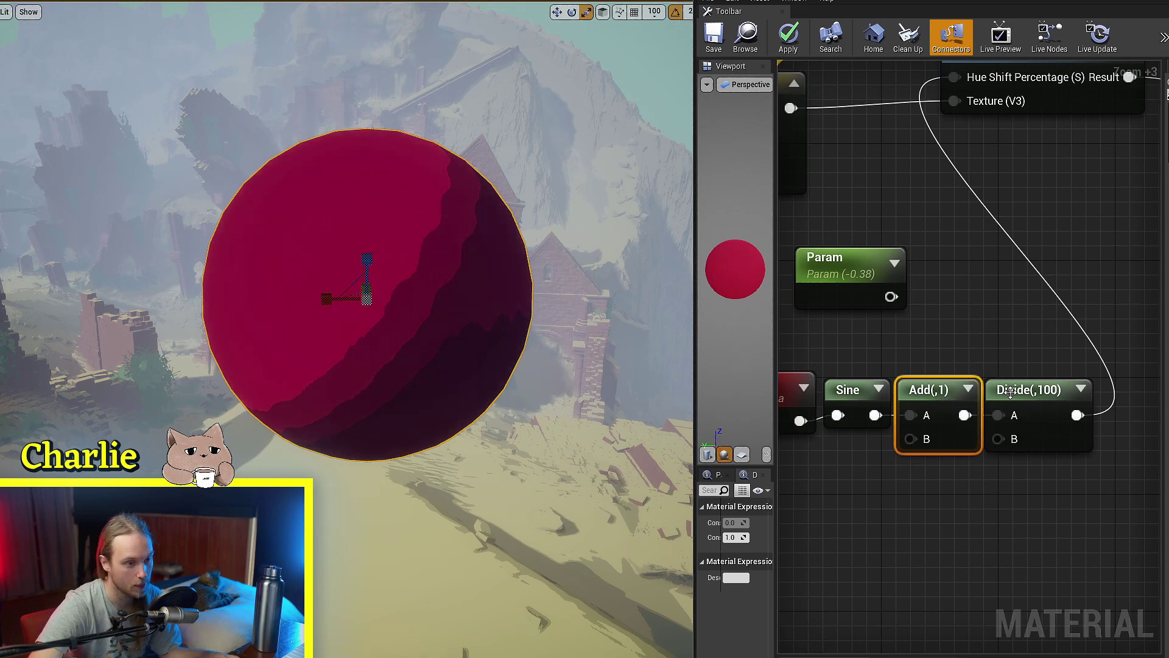
Step: Set the Divide node's divisor to 2 and save the material
{"action": "left_click_drag", "start_coordinate": [1010, 393], "coordinate": [1024, 393]}
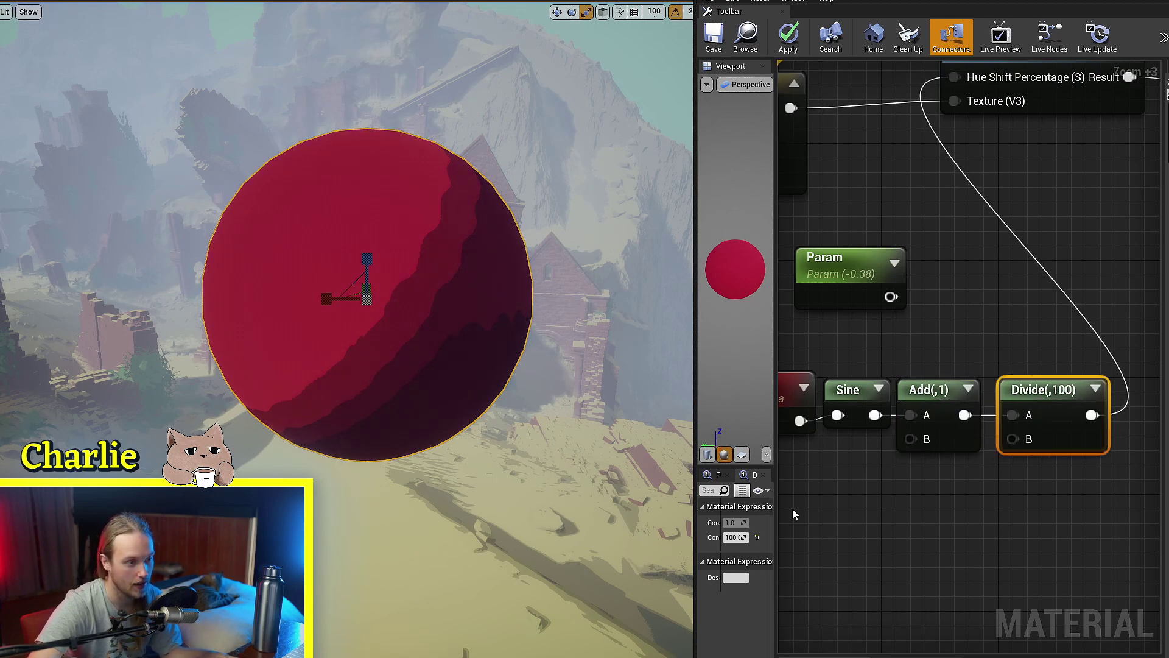
{"action": "left_click", "coordinate": [722, 49]}
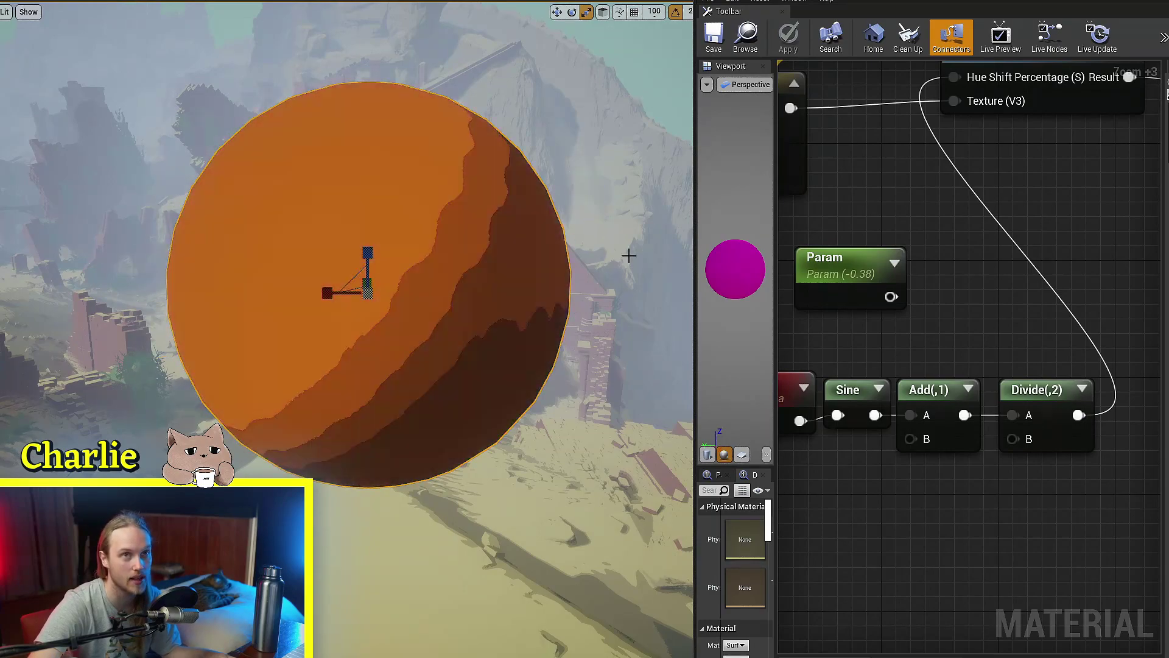
Step: Connect the Time node's output directly to HueShift's Hue Shift Percentage, bypassing Sine, Add and Divide
{"action": "right_click_drag", "start_coordinate": [940, 522], "coordinate": [993, 574]}
{"action": "left_click_drag", "start_coordinate": [962, 171], "coordinate": [1008, 130]}
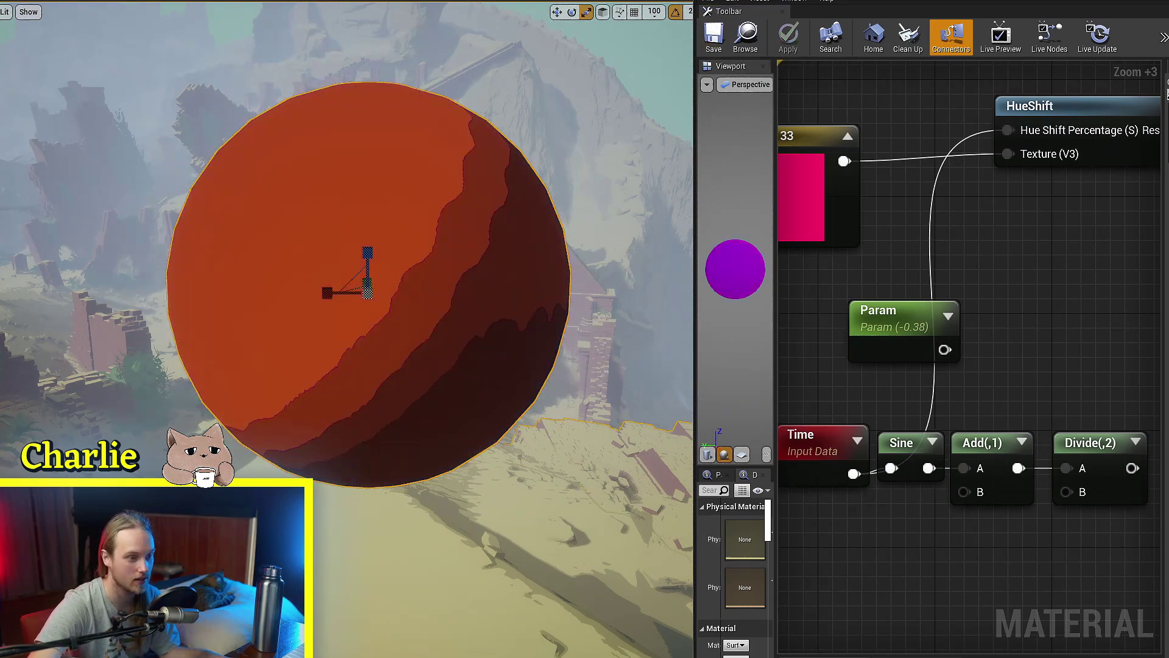
{"action": "right_click_drag", "start_coordinate": [864, 524], "coordinate": [893, 524]}
{"action": "left_click", "coordinate": [851, 437]}
Step: Examine the Hue Shift Percentage and Texture (V3) inputs of the HueShift node
{"action": "right_click_drag", "start_coordinate": [1025, 248], "coordinate": [950, 312]}
{"action": "scroll", "coordinate": [925, 317], "scroll_direction": "up", "scroll_amount": 4}
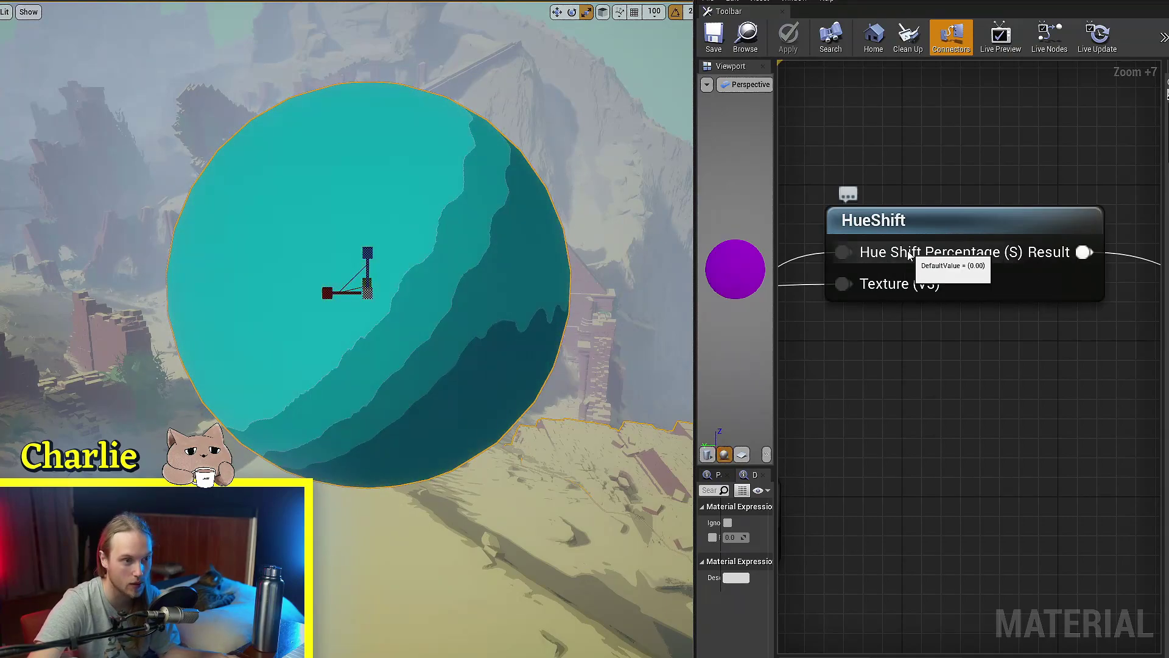
{"action": "right_click_drag", "start_coordinate": [920, 261], "coordinate": [978, 253]}
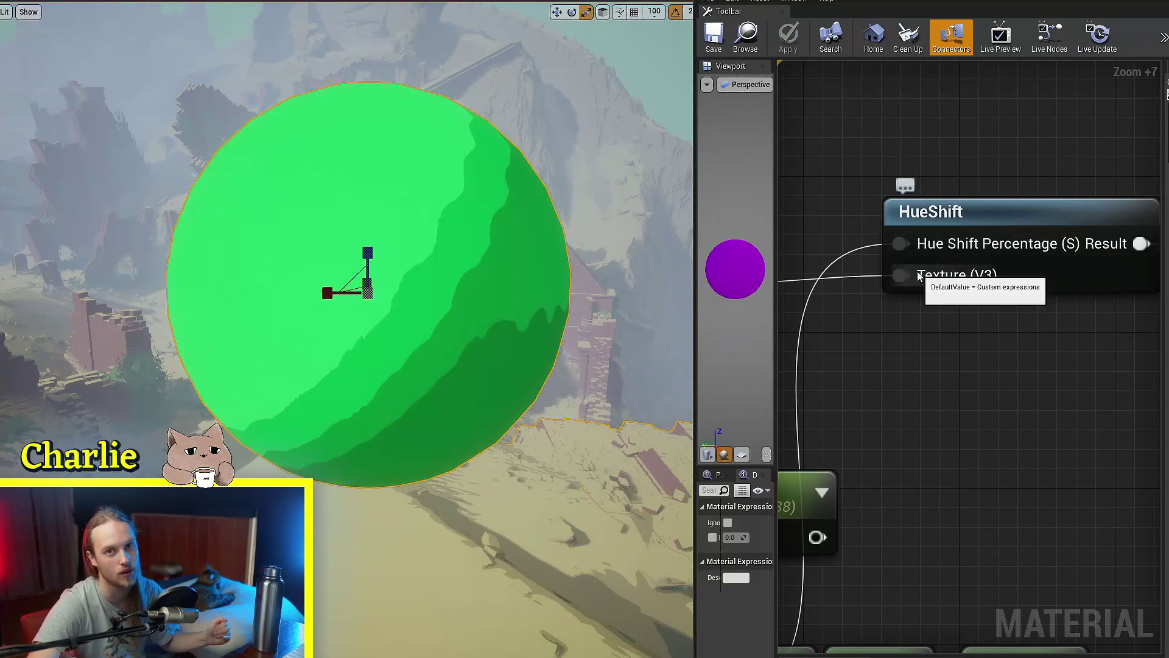
{"action": "right_click_drag", "start_coordinate": [974, 460], "coordinate": [1030, 389]}
{"action": "scroll", "coordinate": [1031, 389], "scroll_direction": "down", "scroll_amount": 3}
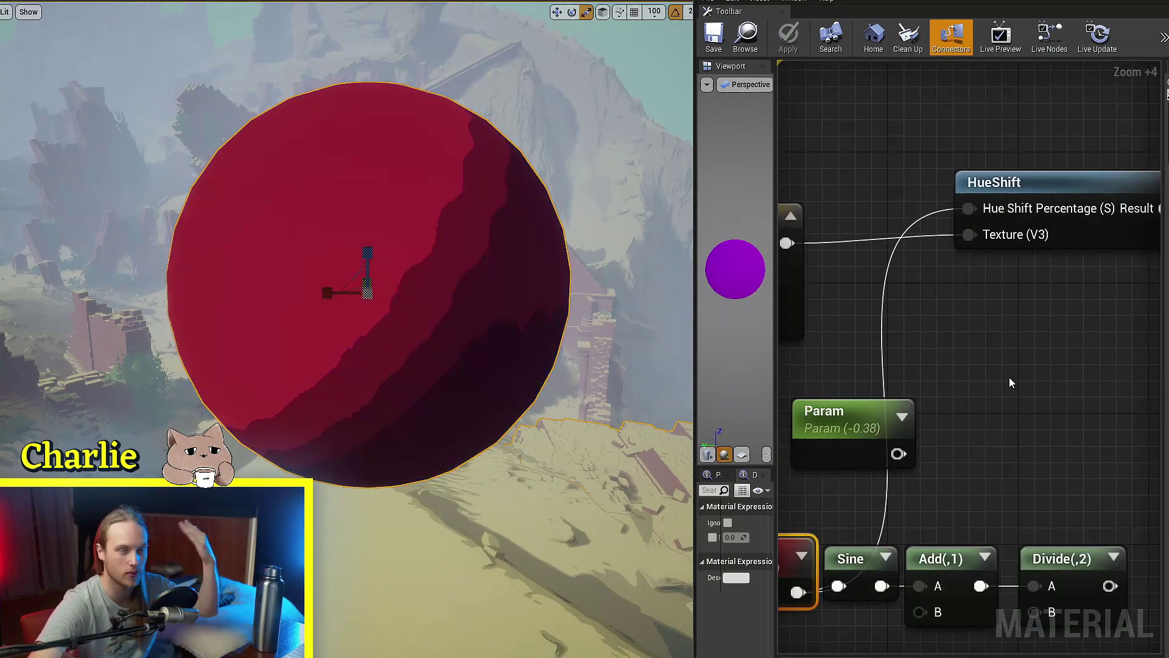
Step: Reconnect the Divide node's output to Hue Shift Percentage and save the material
{"action": "right_click_drag", "start_coordinate": [979, 418], "coordinate": [956, 256]}
{"action": "scroll", "coordinate": [1003, 602], "scroll_direction": "down", "scroll_amount": 2}
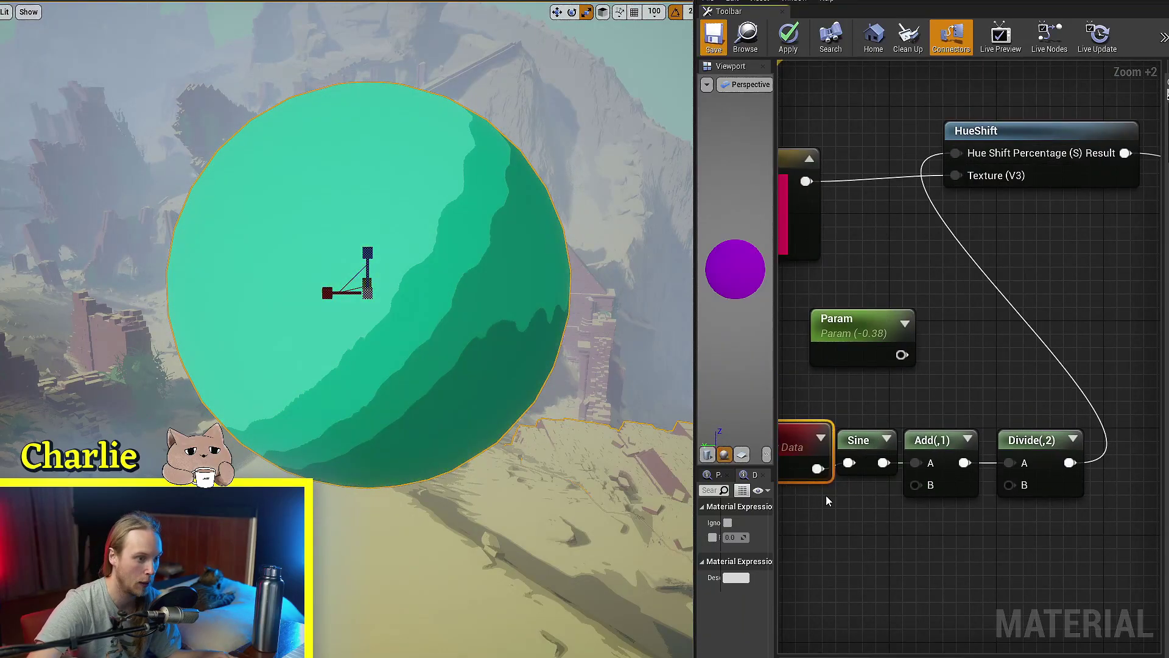
Step: Set the Divide node's divisor to 10 and save the material
{"action": "scroll", "coordinate": [1029, 410], "scroll_direction": "up", "scroll_amount": 5}
{"action": "right_click_drag", "start_coordinate": [1028, 409], "coordinate": [1051, 377]}
{"action": "left_click", "coordinate": [1051, 419]}
{"action": "scroll", "coordinate": [943, 295], "scroll_direction": "down", "scroll_amount": 3}
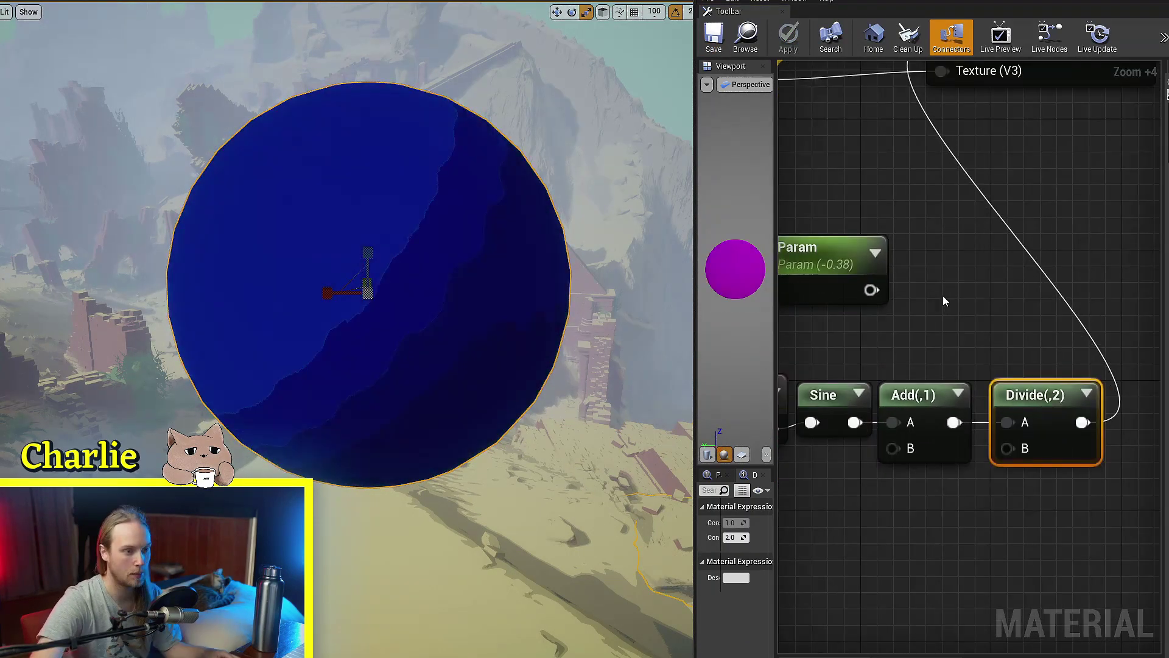
{"action": "right_click_drag", "start_coordinate": [942, 294], "coordinate": [987, 281]}
{"action": "left_click", "coordinate": [988, 286]}
{"action": "left_click", "coordinate": [976, 383]}
{"action": "left_click", "coordinate": [1058, 384]}
{"action": "right_click_drag", "start_coordinate": [1038, 352], "coordinate": [979, 358]}
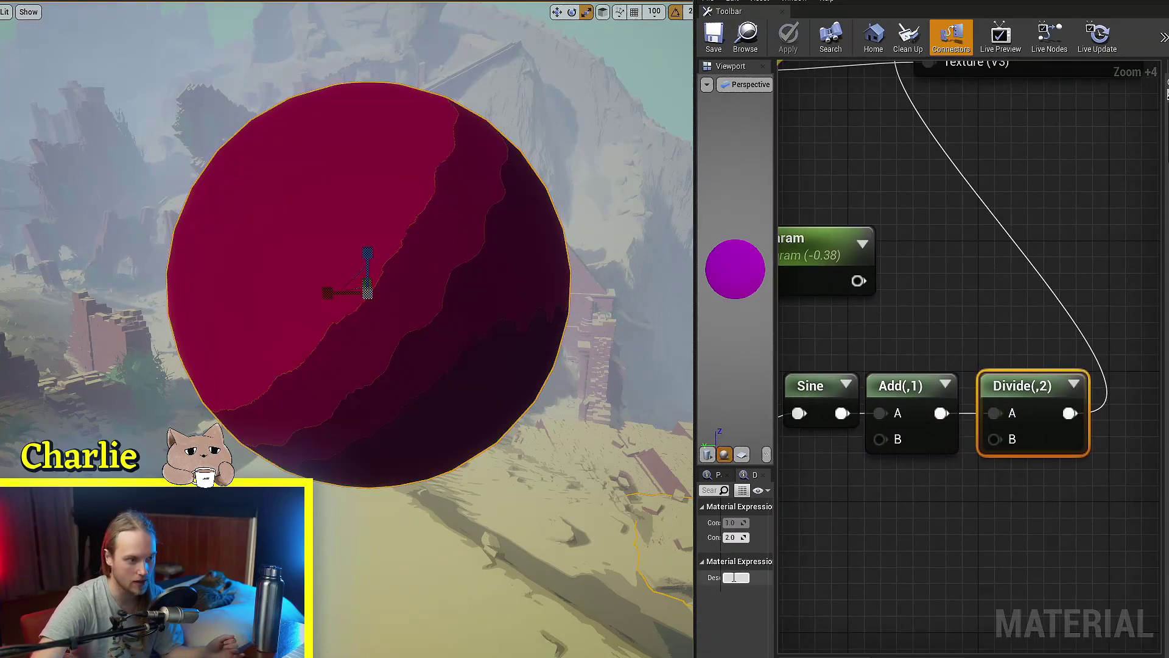
{"action": "left_click", "coordinate": [732, 537]}
{"action": "type", "text": "10"}
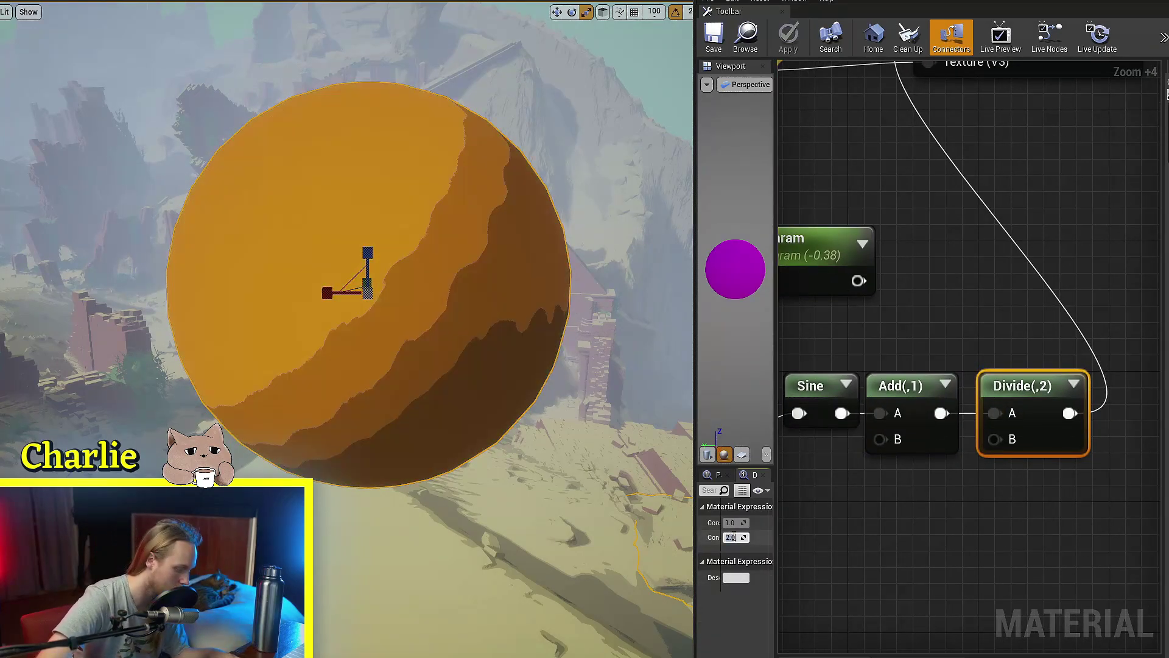
{"action": "key", "text": "Return"}
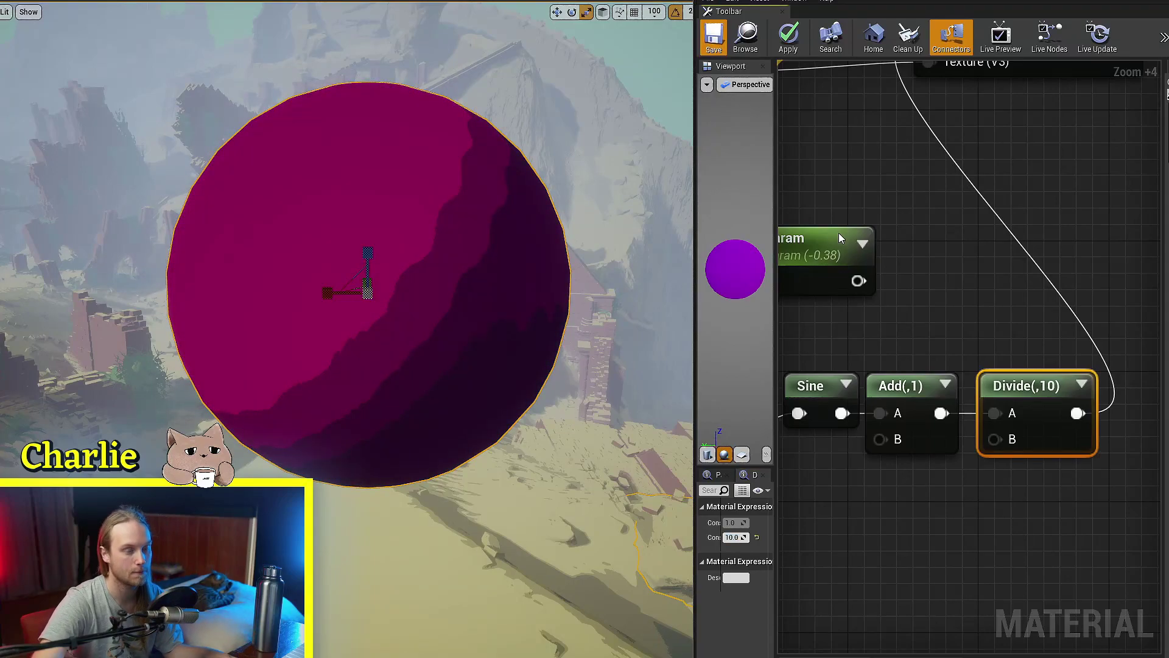
Step: Check the sphere up close, and raise the Divide node's divisor to 25
{"action": "key", "text": "w"}
{"action": "right_click_drag", "start_coordinate": [420, 329], "coordinate": [426, 329]}
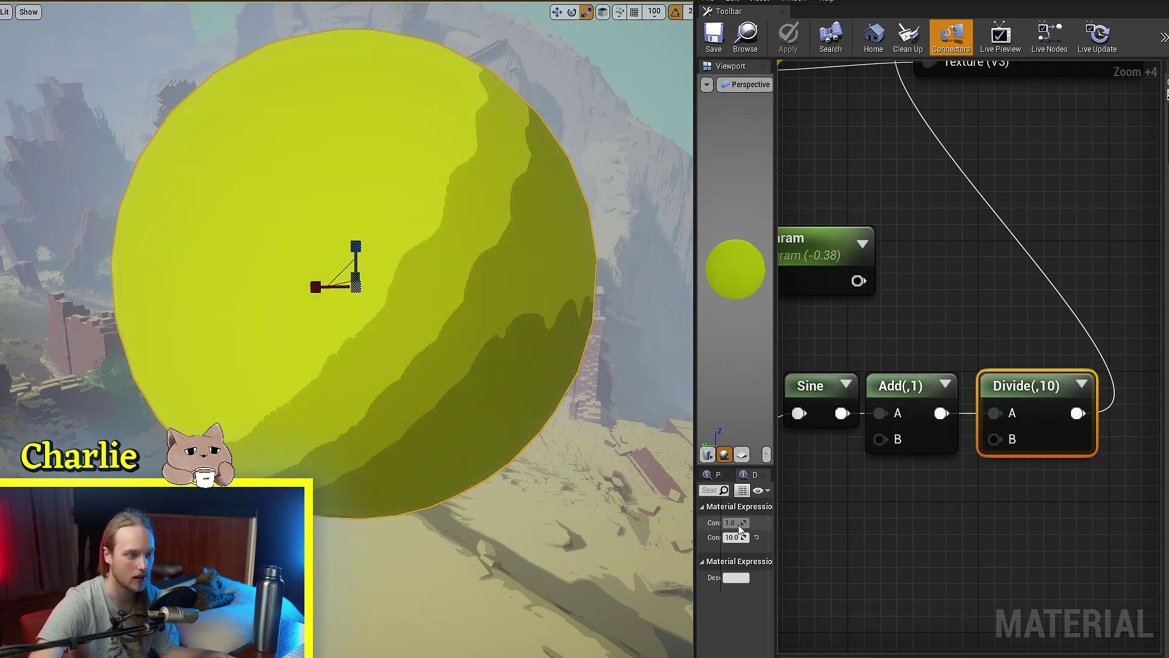
{"action": "type", "text": "25"}
{"action": "key", "text": "Return"}
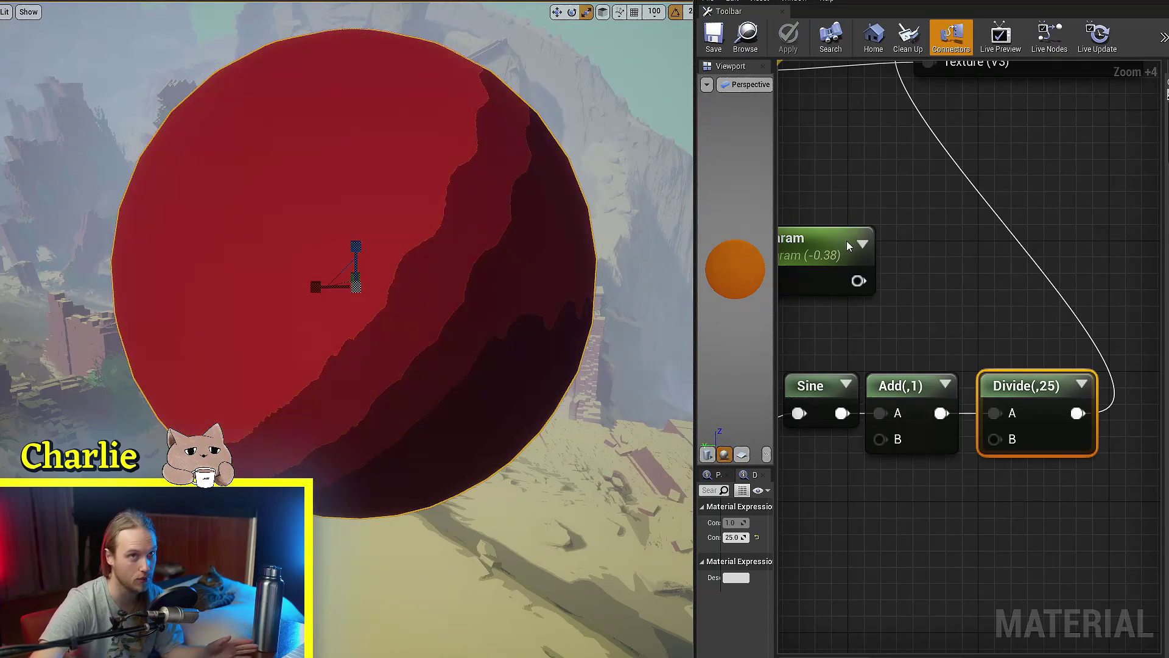
Step: Make the Divide node's divisor negative by setting it to -25
{"action": "right_click_drag", "start_coordinate": [958, 324], "coordinate": [867, 384]}
{"action": "left_click", "coordinate": [867, 385]}
{"action": "left_click", "coordinate": [965, 478]}
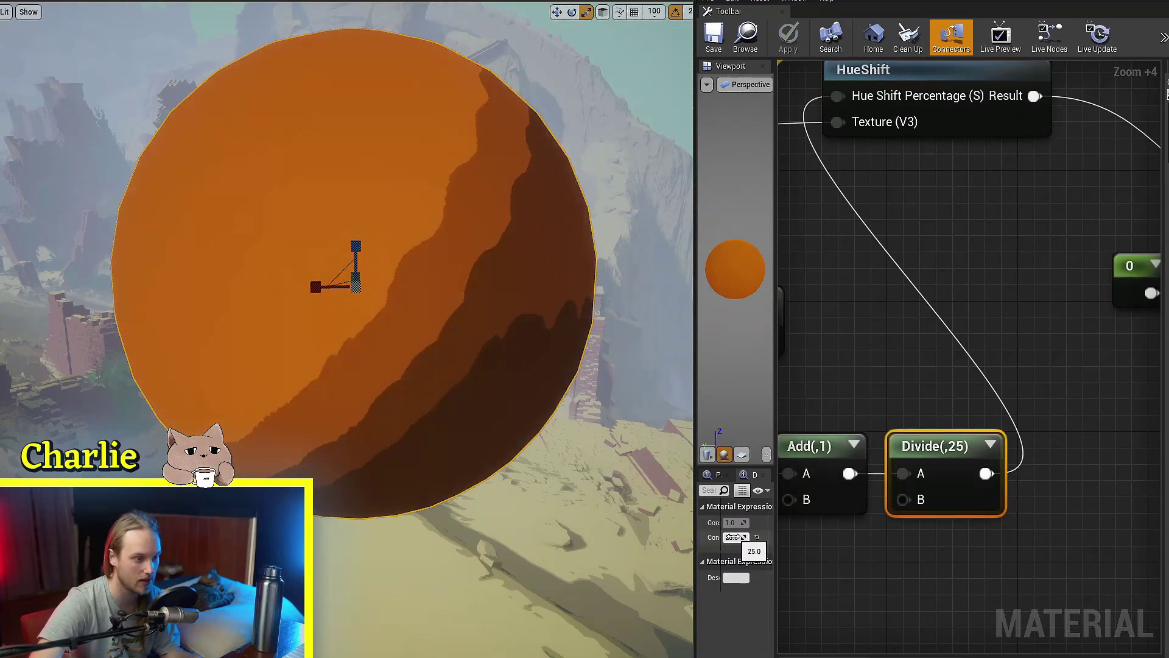
{"action": "type", "text": "-"}
{"action": "key", "text": "Return"}
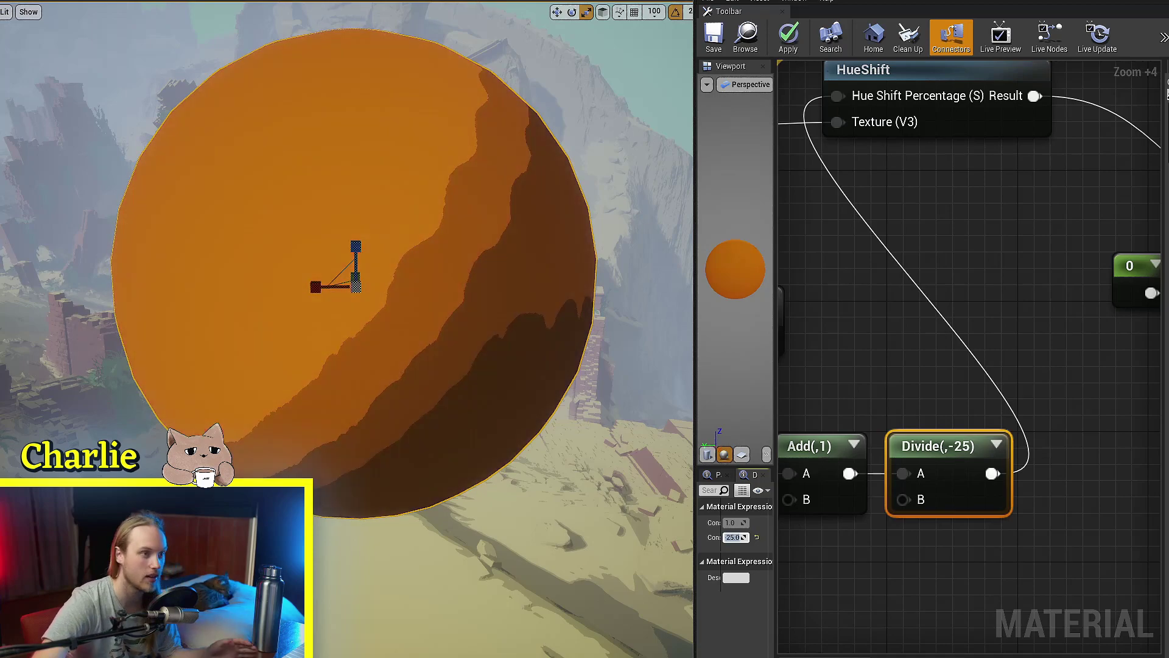
Step: Set the Divide node's divisor to 100 and inspect the hue change on the sphere
{"action": "scroll", "coordinate": [399, 278], "scroll_direction": "up", "scroll_amount": 3}
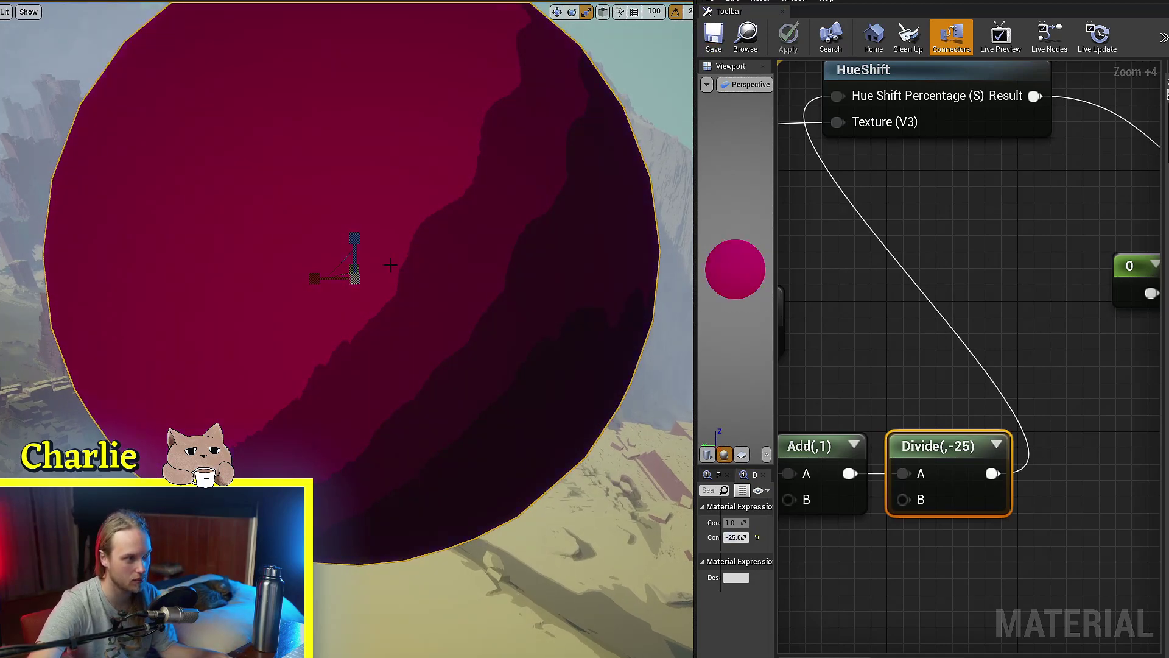
{"action": "key", "text": "s"}
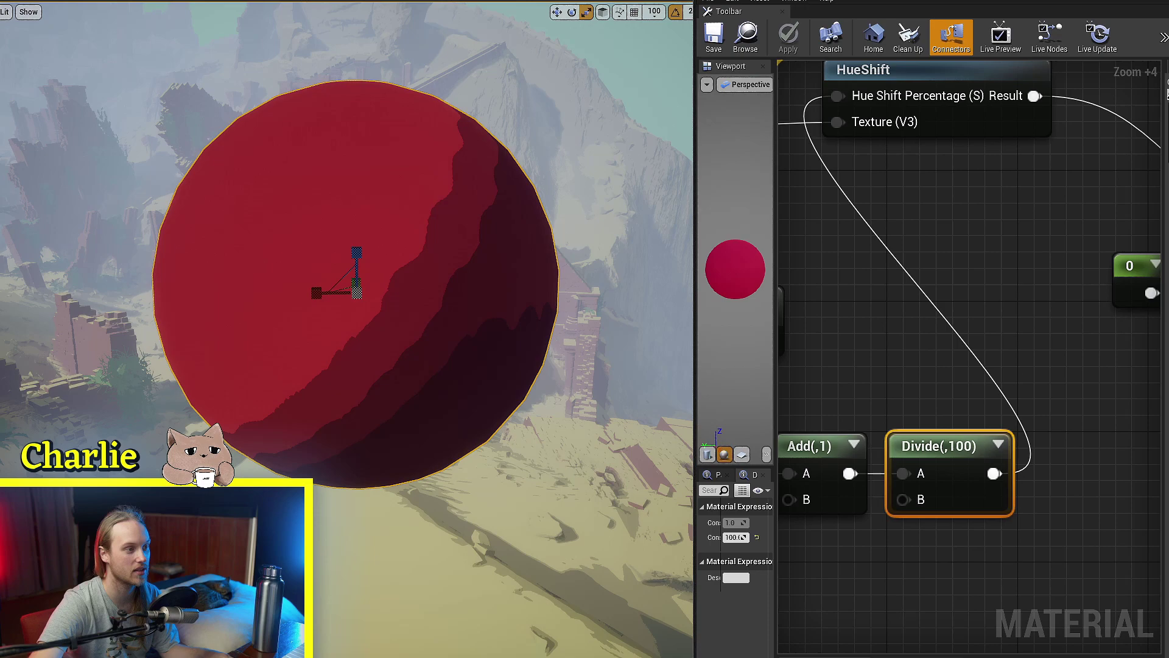
{"action": "scroll", "coordinate": [390, 253], "scroll_direction": "up", "scroll_amount": 3}
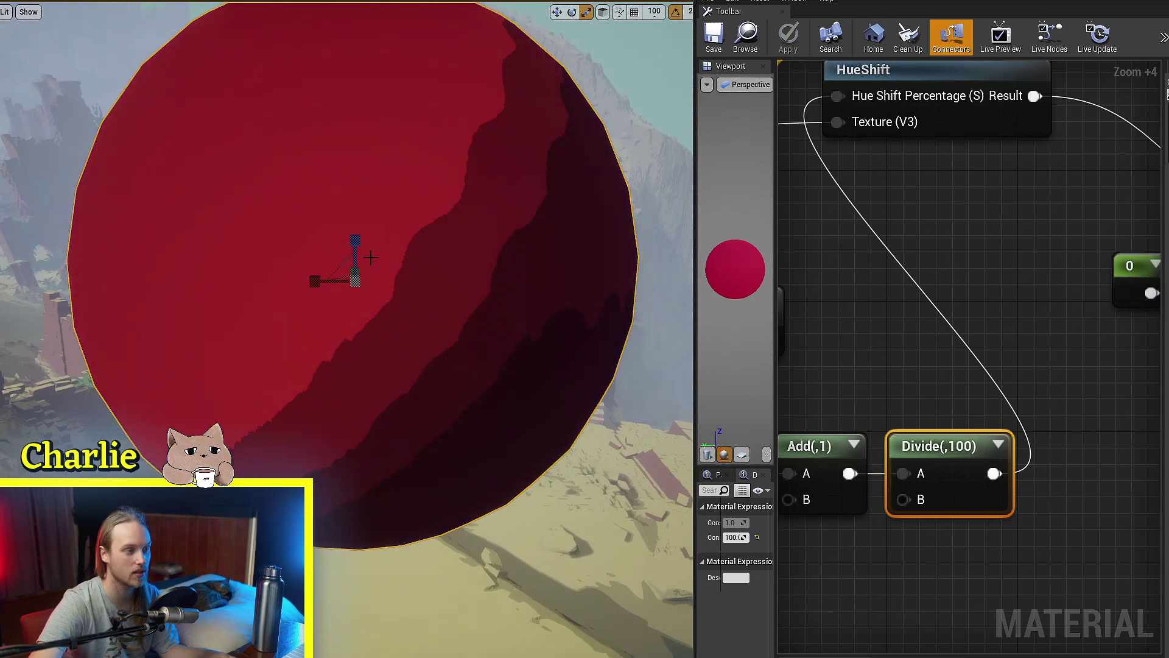
{"action": "scroll", "coordinate": [371, 258], "scroll_direction": "down", "scroll_amount": 2}
Step: Delete the unused Param node from the graph and view the sphere in the level
{"action": "left_click", "coordinate": [837, 337]}
{"action": "scroll", "coordinate": [838, 338], "scroll_direction": "down", "scroll_amount": 4}
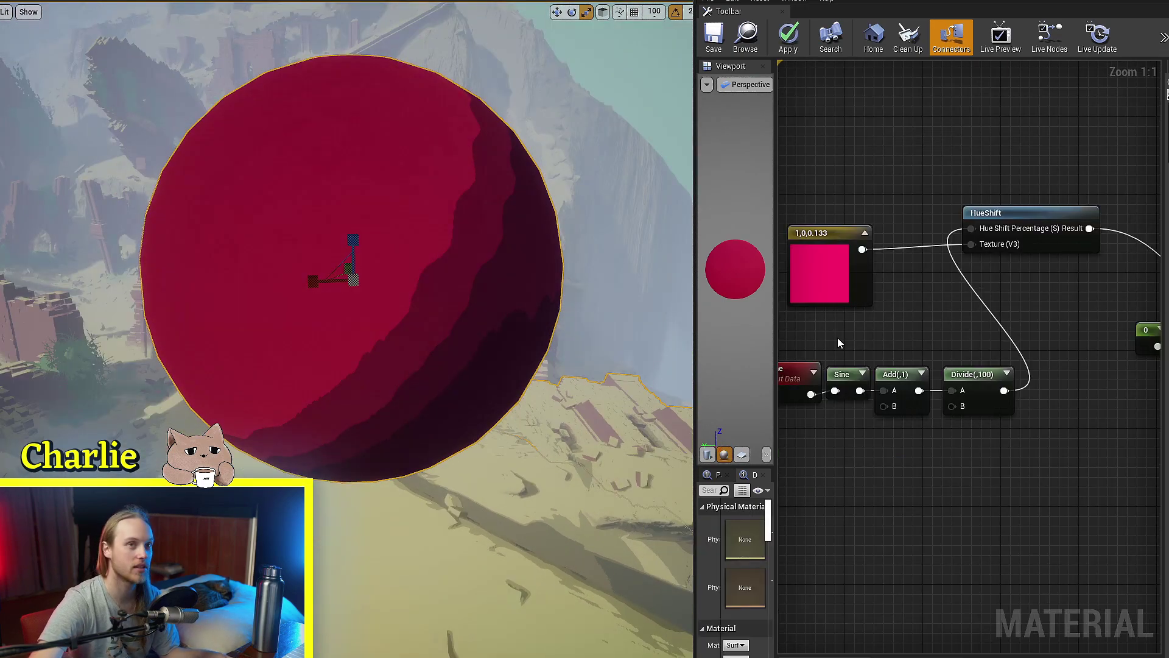
{"action": "key", "text": "w"}
{"action": "right_click_drag", "start_coordinate": [358, 370], "coordinate": [358, 358]}
{"action": "key", "text": "s"}
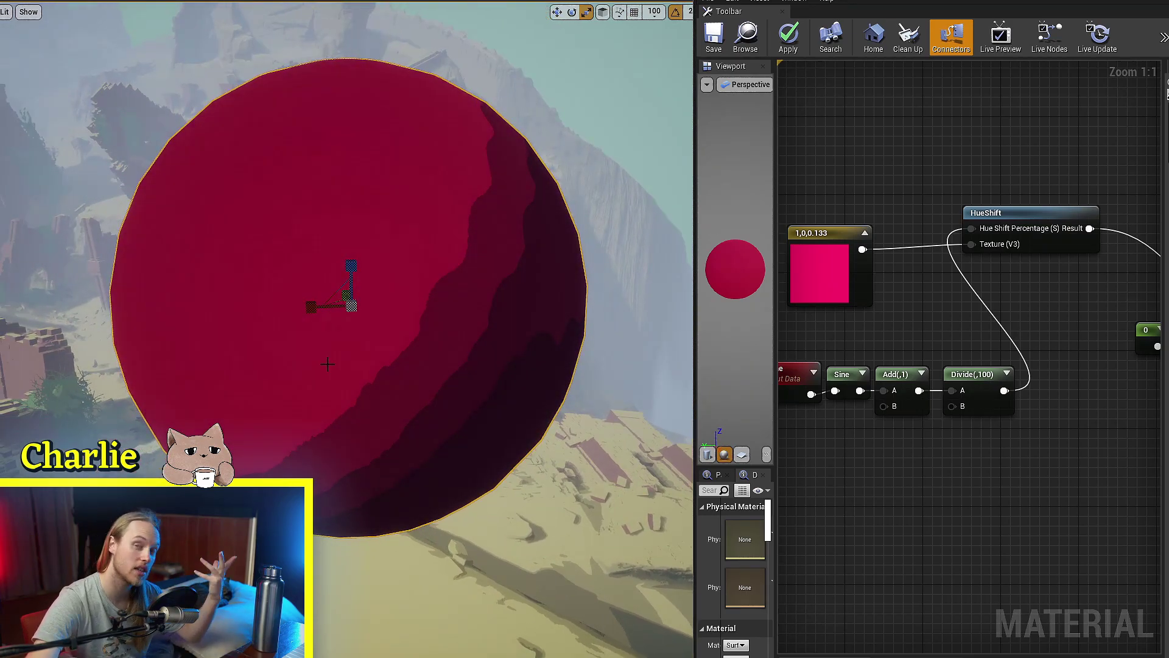
Step: Replace the Time-driven chain on Hue Shift Percentage with the R output of a noise Texture Sample and save
{"action": "right_click_drag", "start_coordinate": [1025, 472], "coordinate": [1065, 485]}
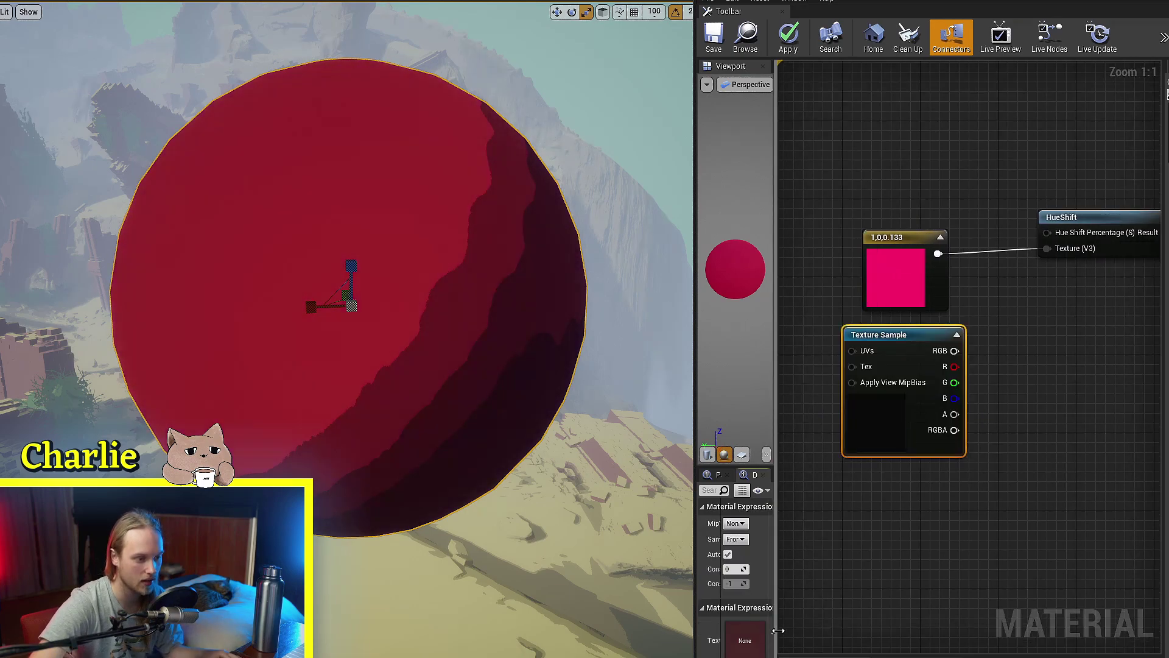
{"action": "left_click_drag", "start_coordinate": [772, 635], "coordinate": [792, 636]}
{"action": "left_click", "coordinate": [782, 636]}
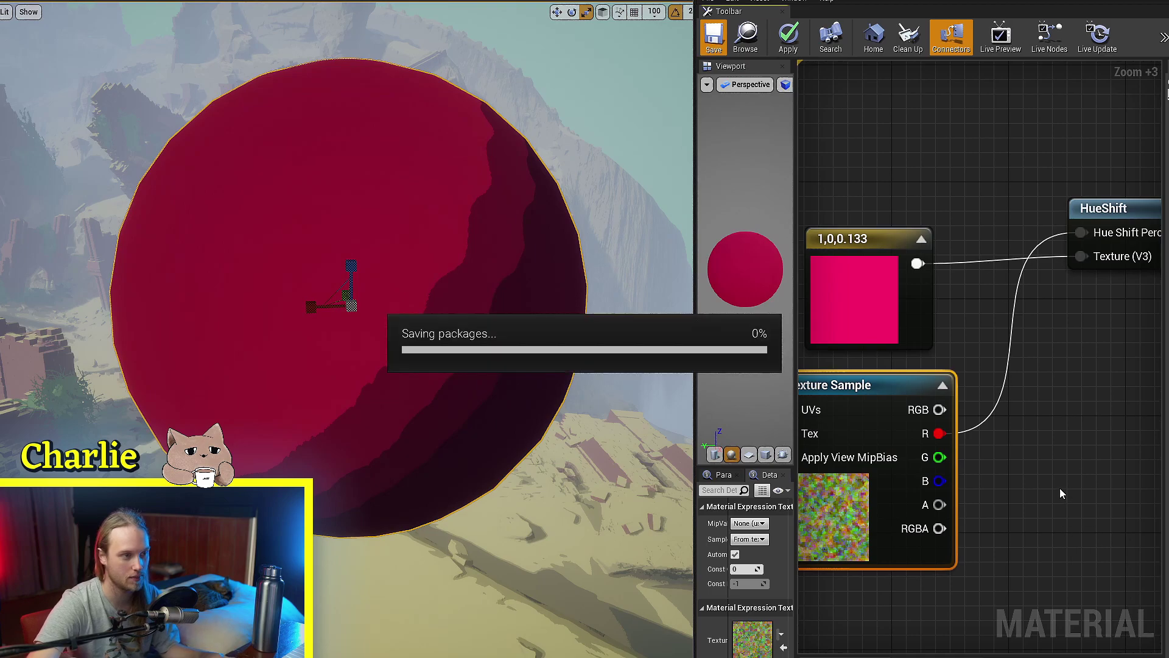
{"action": "right_click_drag", "start_coordinate": [484, 401], "coordinate": [609, 389]}
Step: Add a Divide node with divisor 2 fed by the Texture Sample's R output
{"action": "left_click_drag", "start_coordinate": [940, 434], "coordinate": [1021, 403]}
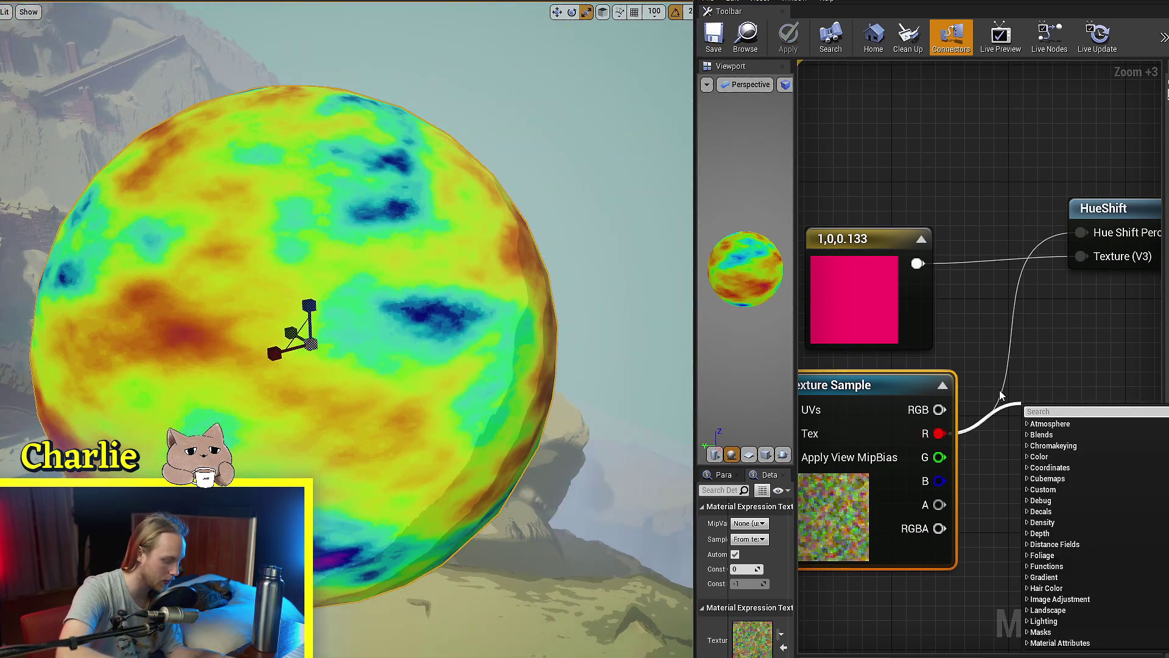
{"action": "type", "text": "mul"}
{"action": "key", "text": "Return"}
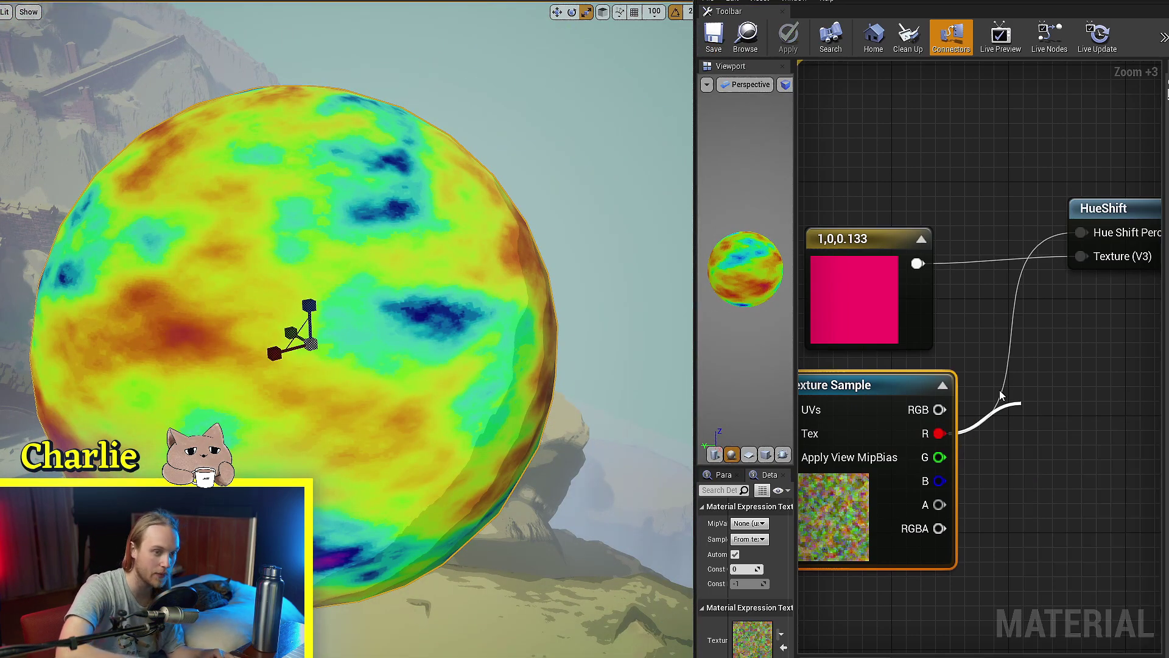
{"action": "right_click_drag", "start_coordinate": [999, 389], "coordinate": [1085, 344]}
{"action": "scroll", "coordinate": [973, 446], "scroll_direction": "up", "scroll_amount": 2}
{"action": "right_click_drag", "start_coordinate": [1139, 417], "coordinate": [892, 485]}
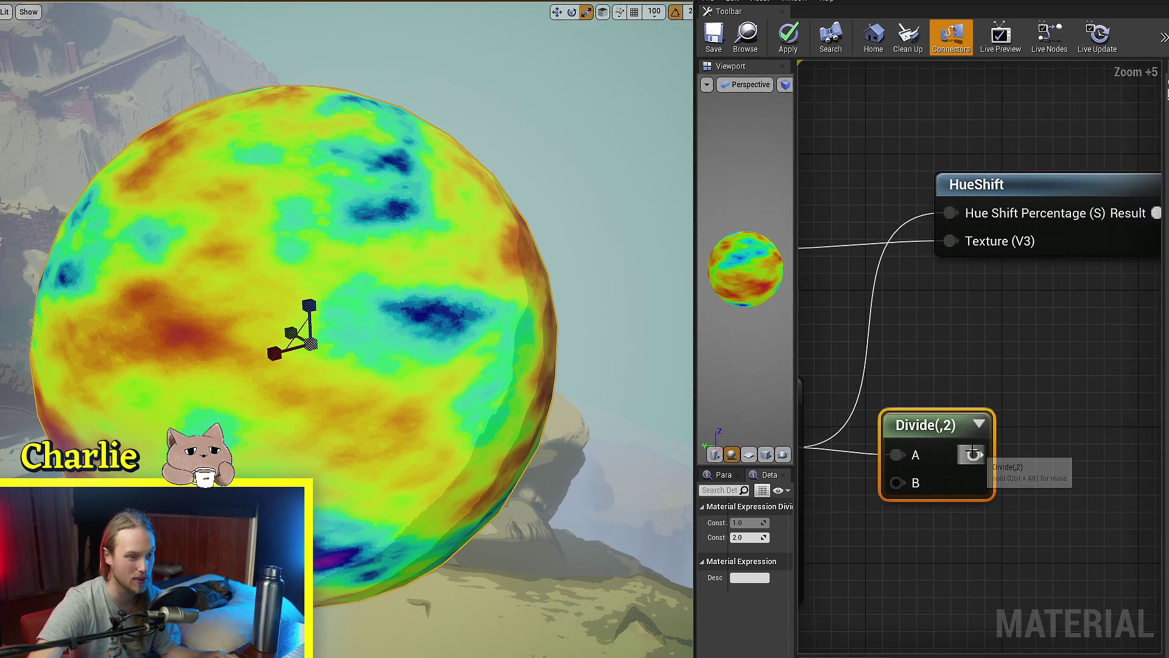
Step: Connect the Divide node's output to Hue Shift Percentage, set its divisor to 10, and save the material
{"action": "left_click_drag", "start_coordinate": [952, 211], "coordinate": [951, 212]}
{"action": "left_click", "coordinate": [750, 537]}
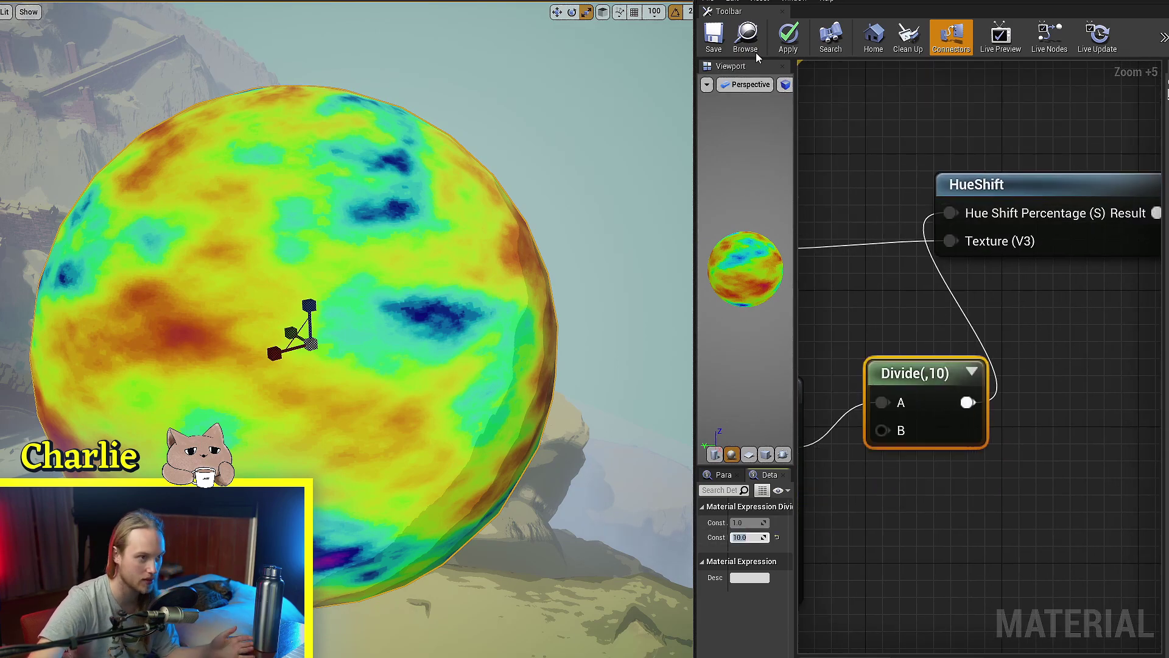
{"action": "left_click", "coordinate": [714, 38]}
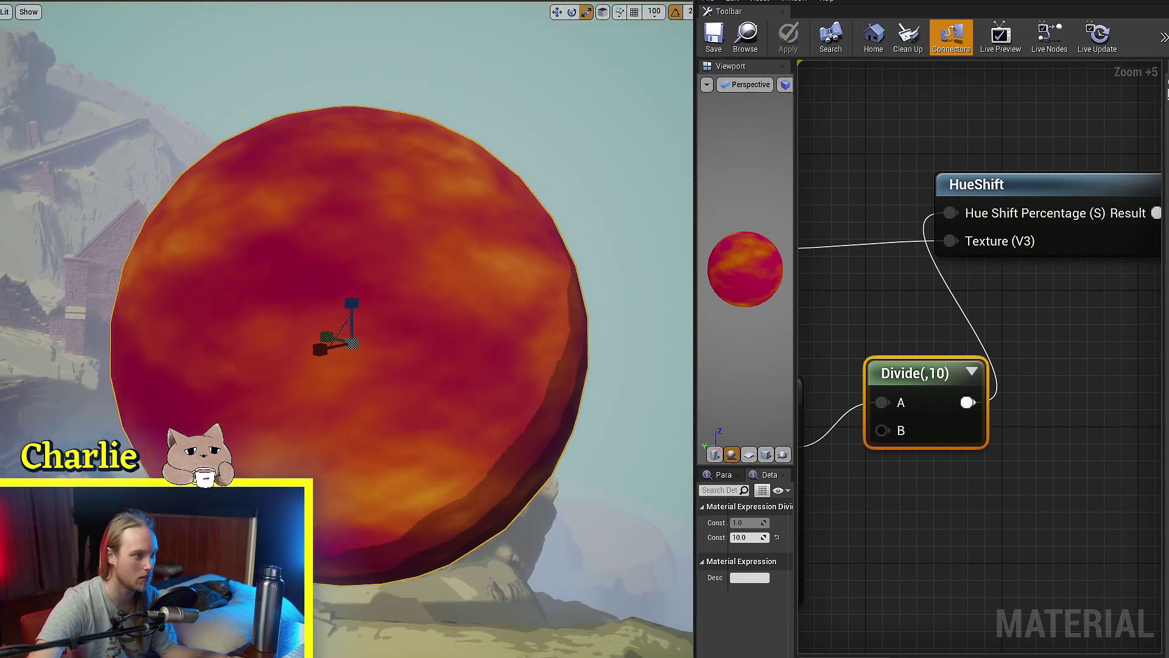
{"action": "right_click_drag", "start_coordinate": [360, 420], "coordinate": [426, 408]}
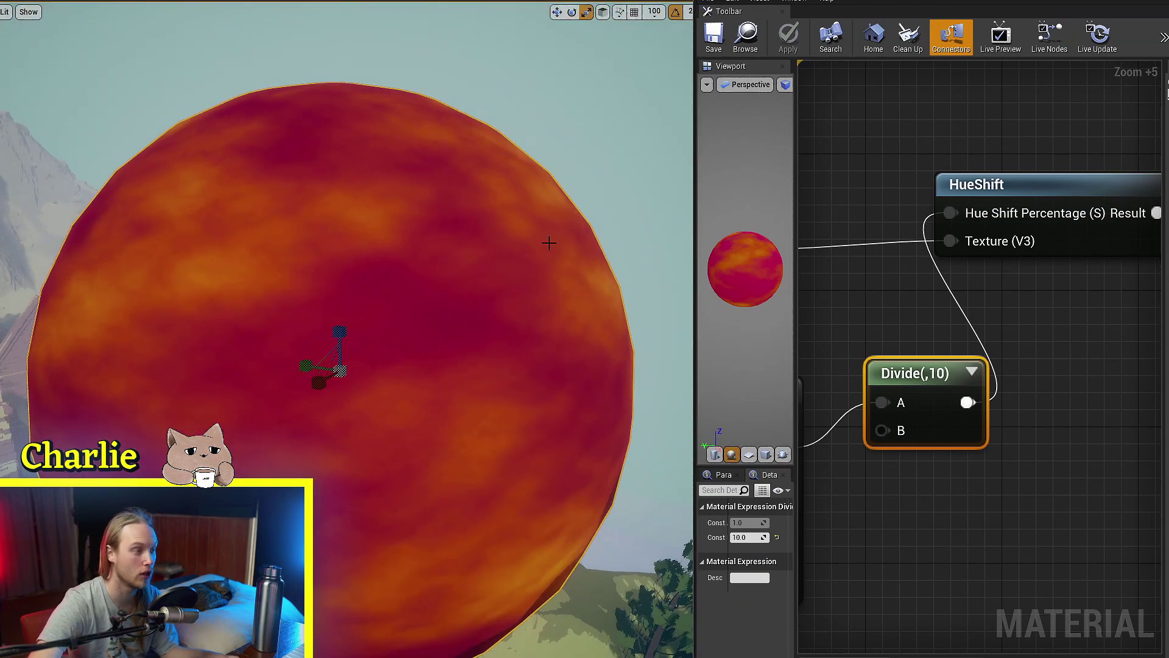
Step: Set the noise Divide node's divisor to 4 and inspect the colour variation on the sphere
{"action": "right_click_drag", "start_coordinate": [912, 493], "coordinate": [996, 406]}
{"action": "scroll", "coordinate": [1042, 416], "scroll_direction": "down", "scroll_amount": 2}
{"action": "scroll", "coordinate": [236, 477], "scroll_direction": "up", "scroll_amount": 4}
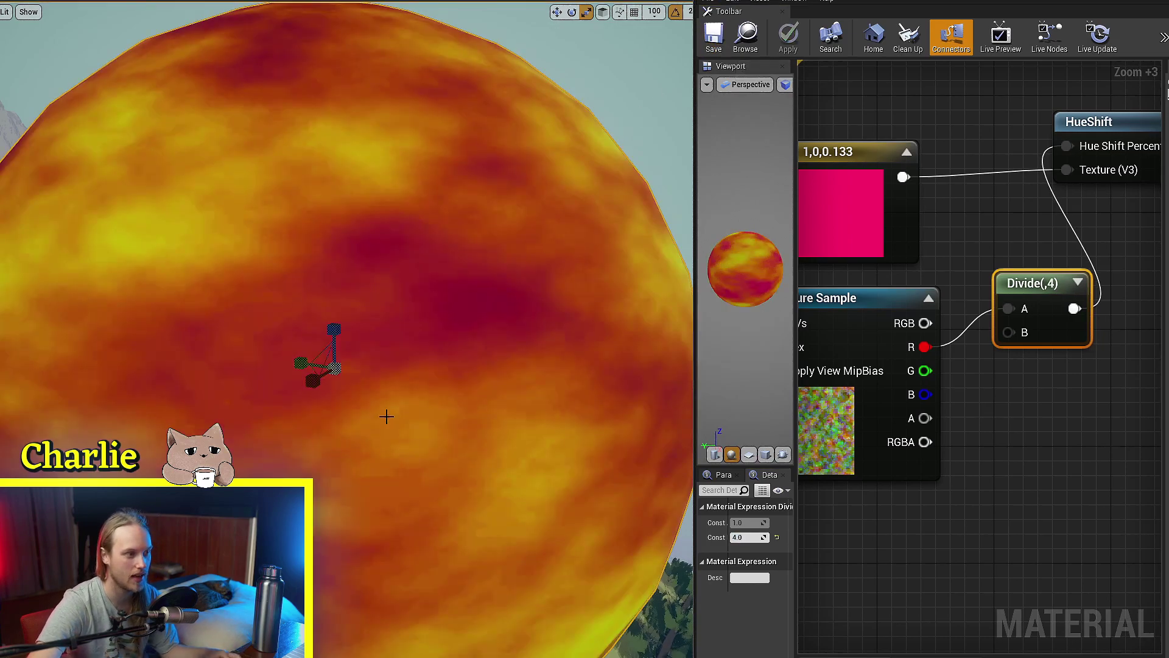
{"action": "right_click_drag", "start_coordinate": [386, 417], "coordinate": [390, 417]}
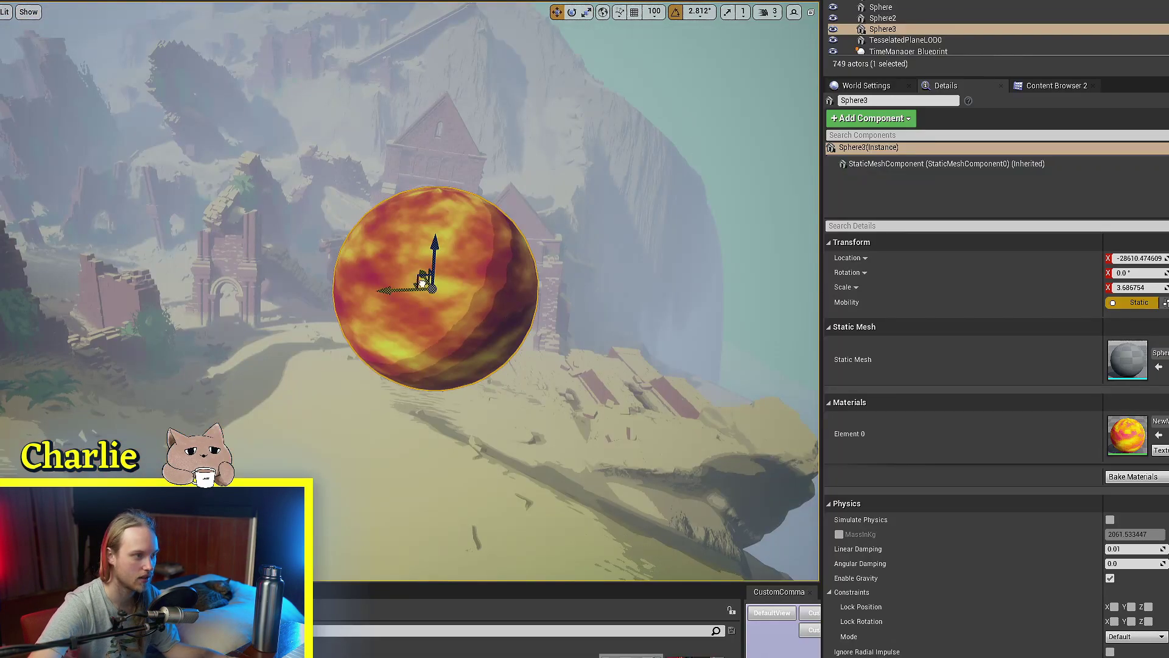
Step: Move the sphere in the level, enlarge it and stretch it vertically into a tall egg shape
{"action": "left_click_drag", "start_coordinate": [422, 282], "coordinate": [461, 284]}
{"action": "right_click_drag", "start_coordinate": [330, 254], "coordinate": [463, 250]}
{"action": "left_click_drag", "start_coordinate": [397, 280], "coordinate": [426, 269]}
{"action": "right_click_drag", "start_coordinate": [427, 269], "coordinate": [463, 237]}
{"action": "left_click_drag", "start_coordinate": [466, 201], "coordinate": [466, 159]}
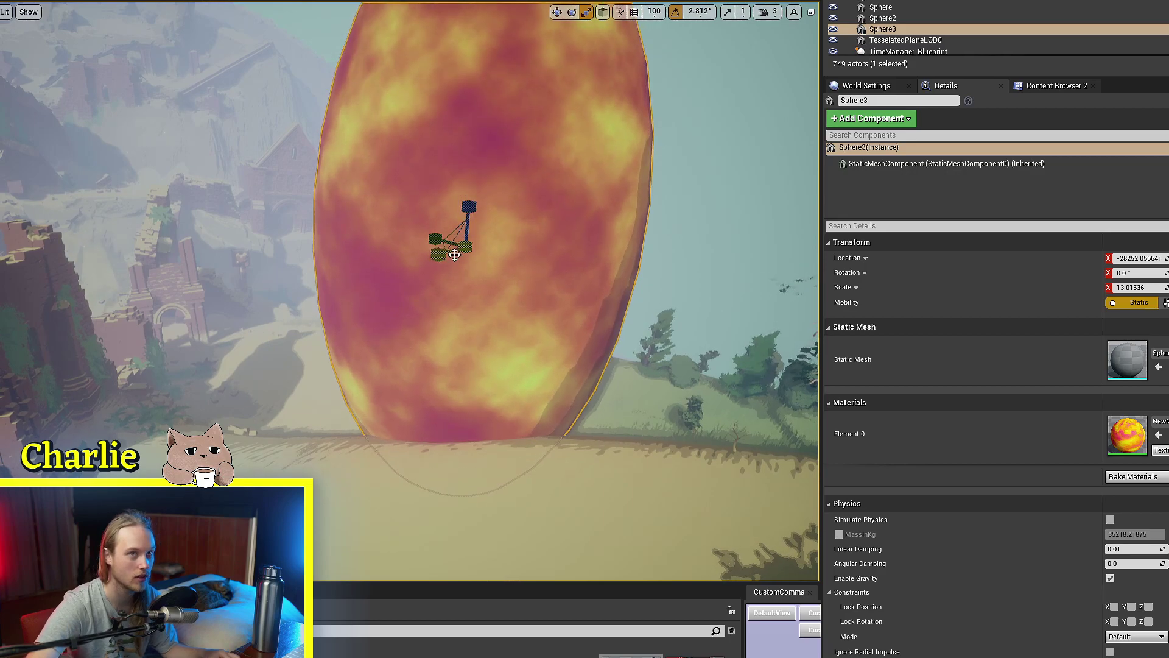
{"action": "right_click_drag", "start_coordinate": [439, 253], "coordinate": [511, 227]}
Step: Save the material without the noise input on HueShift and add an Absolute World Position node
{"action": "right_click_drag", "start_coordinate": [816, 244], "coordinate": [945, 336]}
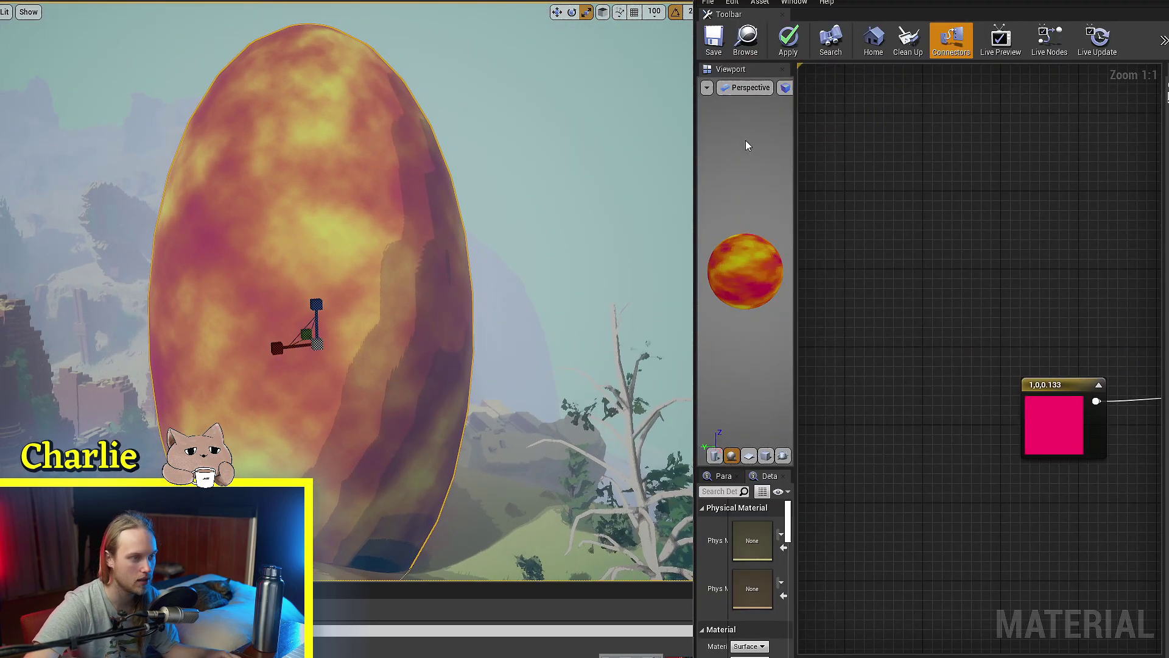
{"action": "left_click", "coordinate": [717, 46]}
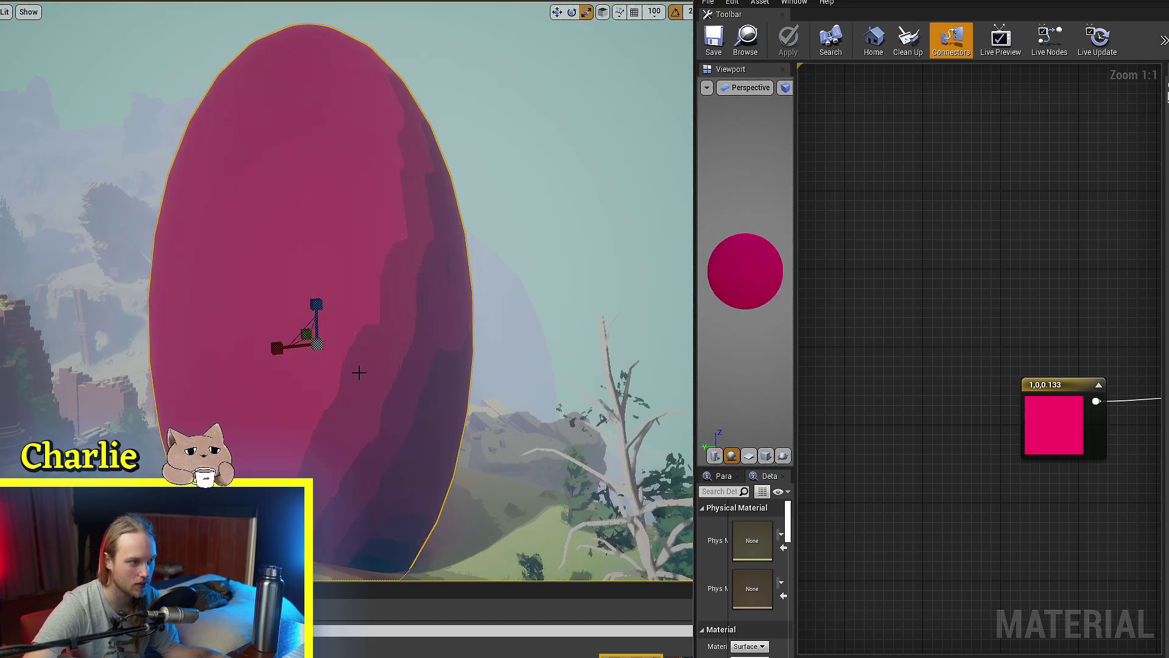
{"action": "right_click", "coordinate": [988, 319]}
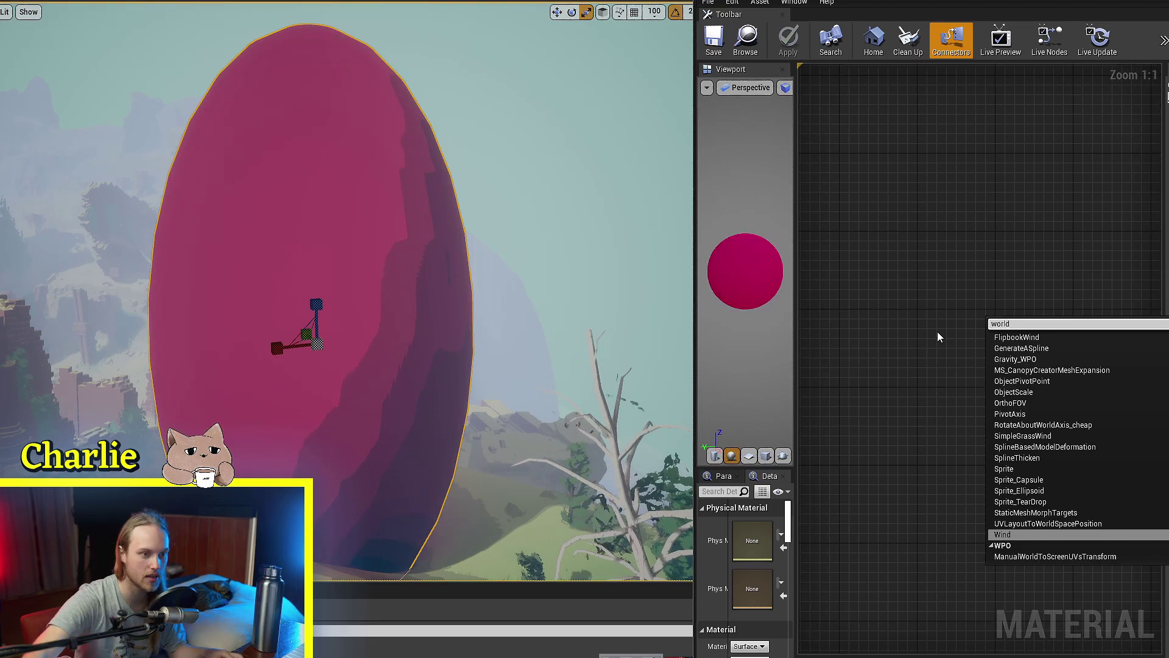
{"action": "scroll", "coordinate": [1049, 470], "scroll_direction": "up", "scroll_amount": 5}
{"action": "left_click", "coordinate": [1024, 345]}
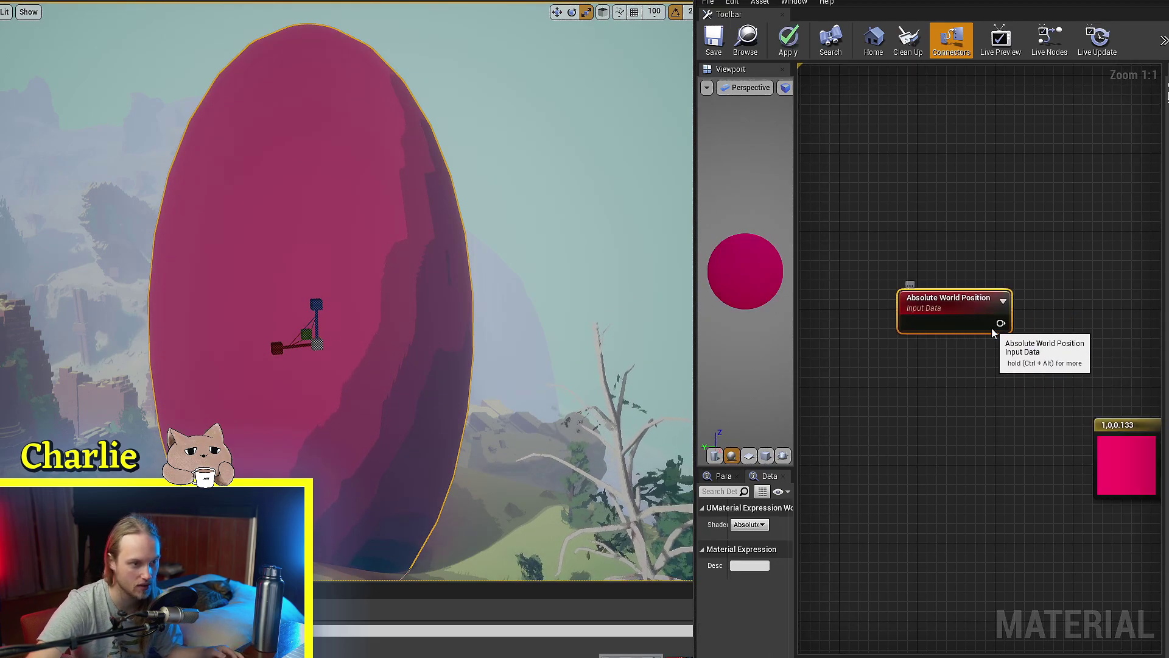
Step: Feed Absolute World Position through a ComponentMask limited to the B channel and into a Divide node
{"action": "left_click_drag", "start_coordinate": [1000, 324], "coordinate": [1051, 328]}
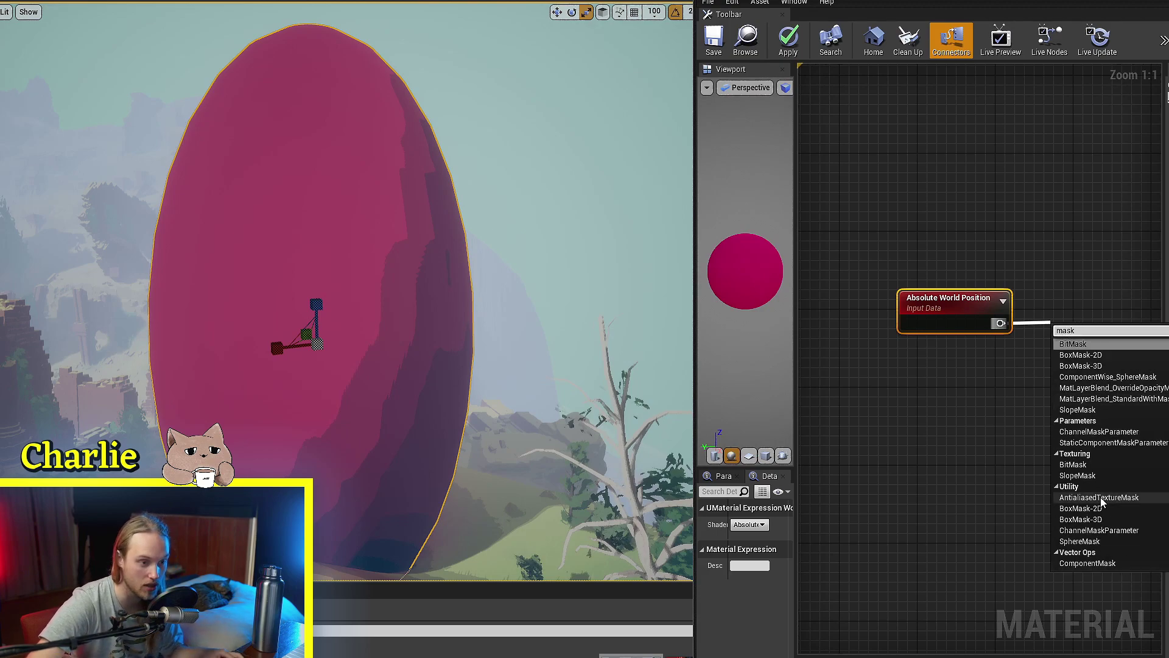
{"action": "type", "text": "mask"}
{"action": "left_click", "coordinate": [1087, 563]}
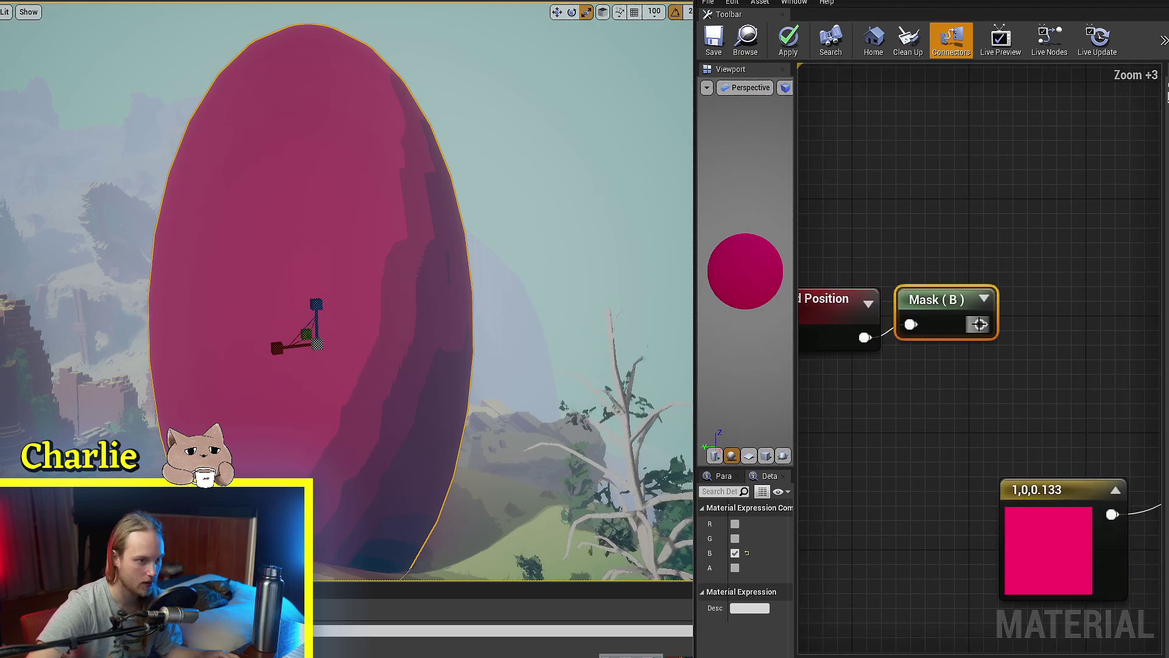
{"action": "left_click_drag", "start_coordinate": [980, 324], "coordinate": [1031, 332]}
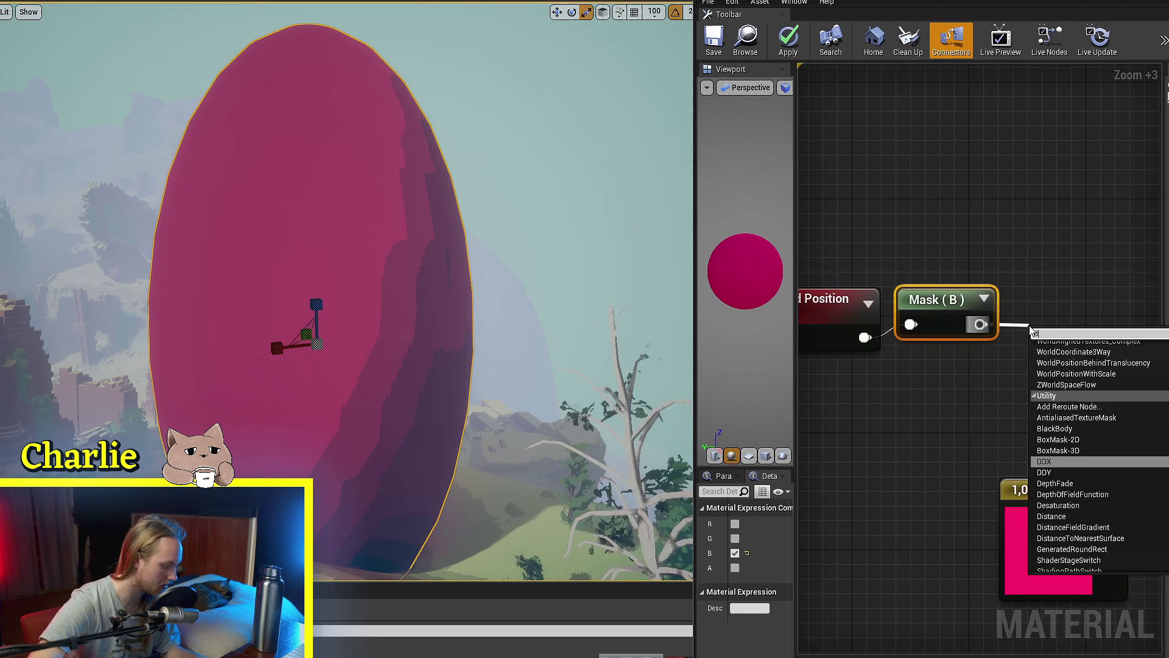
{"action": "left_click", "coordinate": [1047, 356]}
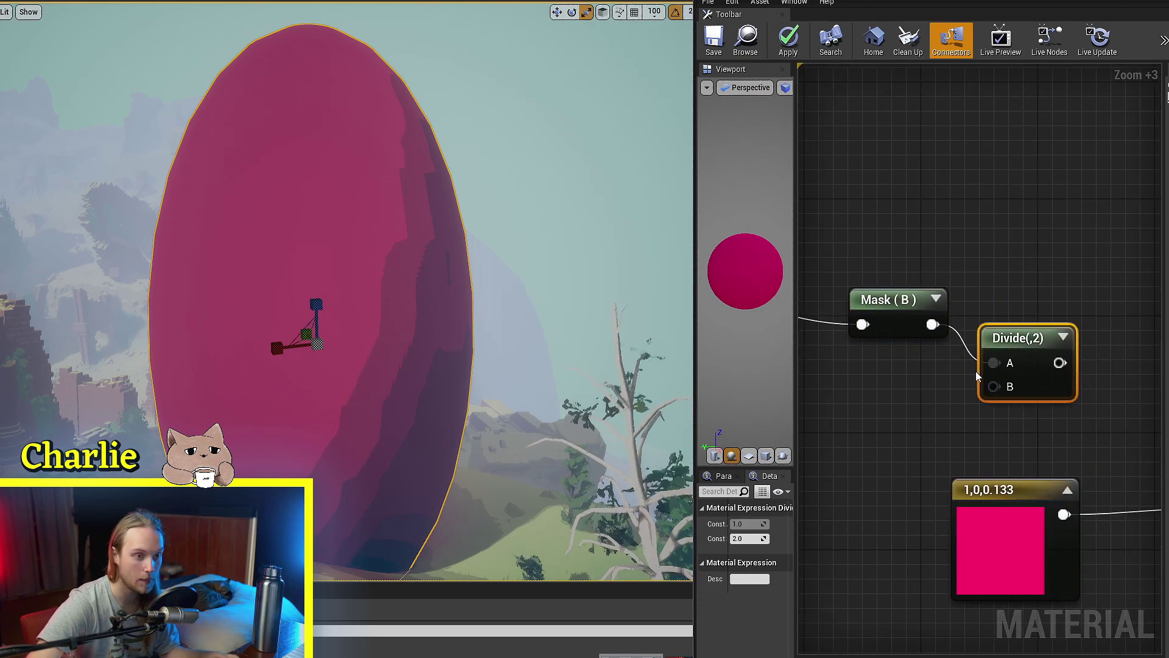
Step: Drive the Divide node's B input with a Param scalar parameter and feed the result into a Sine node
{"action": "left_click_drag", "start_coordinate": [907, 354], "coordinate": [948, 355]}
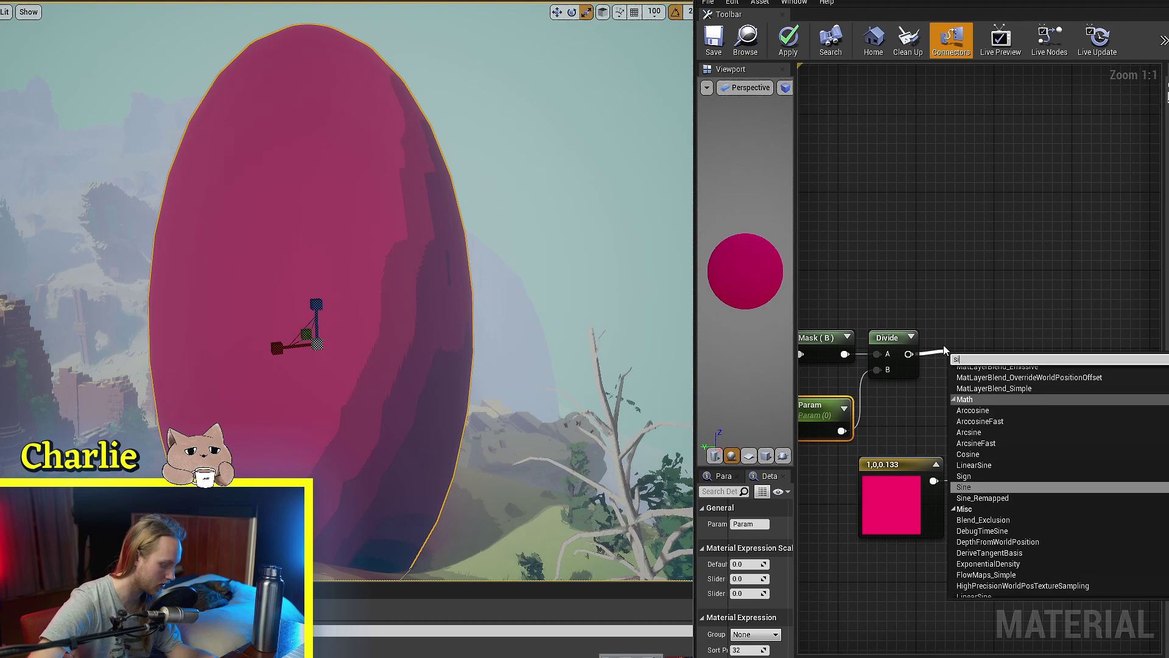
{"action": "key", "text": "Return"}
{"action": "left_click", "coordinate": [730, 525]}
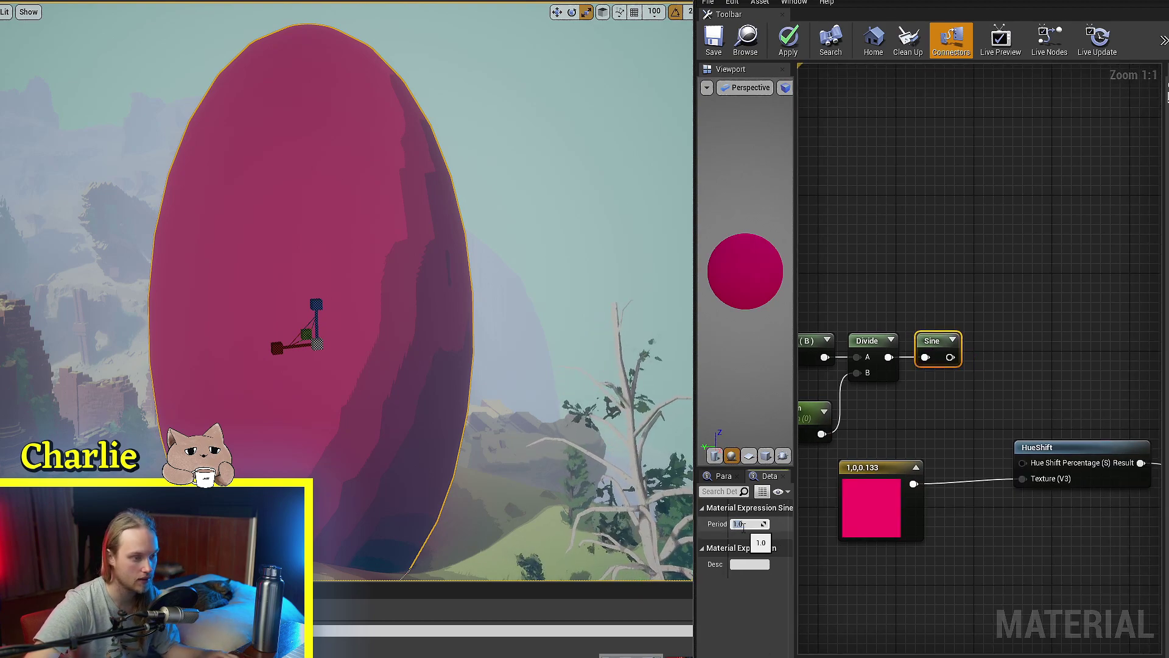
{"action": "left_click", "coordinate": [974, 364]}
Step: Chain an Add node with constant 1 and a Divide node with divisor 2 from Sine into Hue Shift Percentage
{"action": "left_click_drag", "start_coordinate": [958, 362], "coordinate": [1074, 357]}
{"action": "type", "text": "add"}
{"action": "key", "text": "Return"}
{"action": "type", "text": "d"}
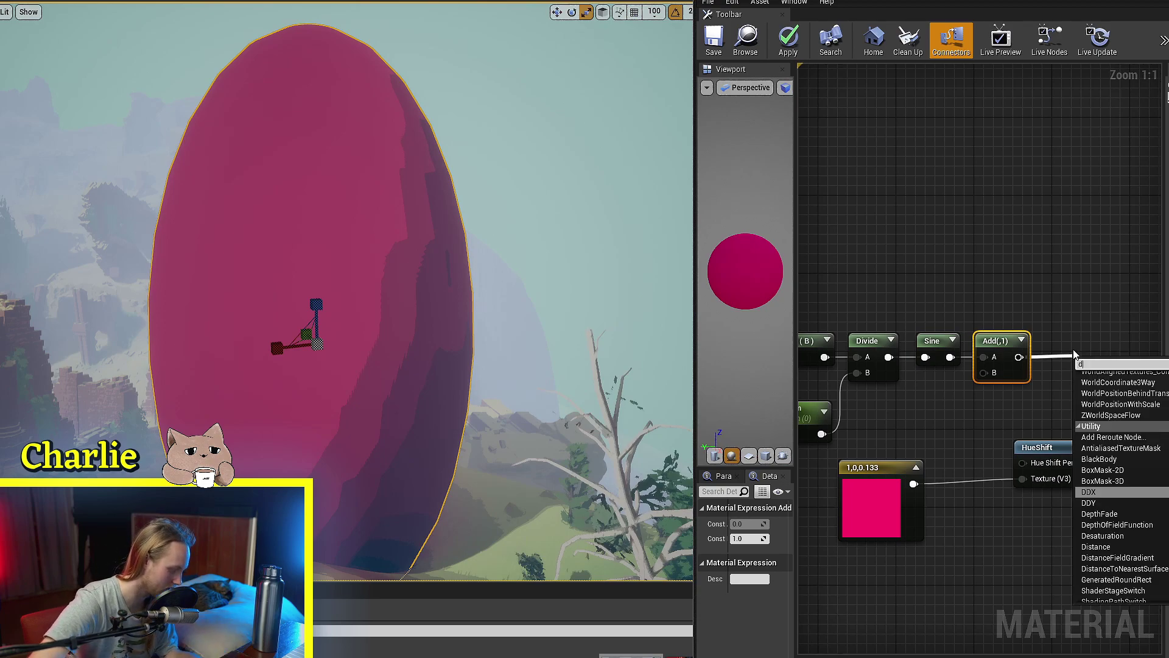
{"action": "left_click_drag", "start_coordinate": [1051, 334], "coordinate": [977, 444]}
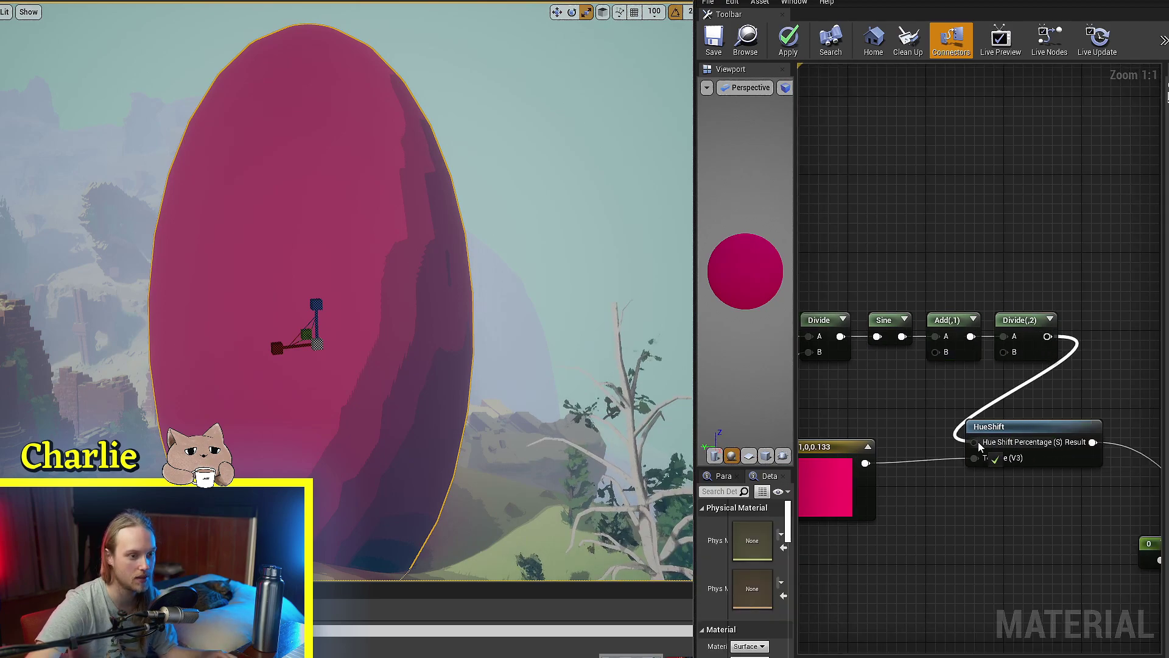
Step: Apply a Param default of about 33.22 and raise it to about 1788 to widen the egg's colour bands
{"action": "right_click_drag", "start_coordinate": [931, 430], "coordinate": [1033, 396]}
{"action": "left_click", "coordinate": [902, 393]}
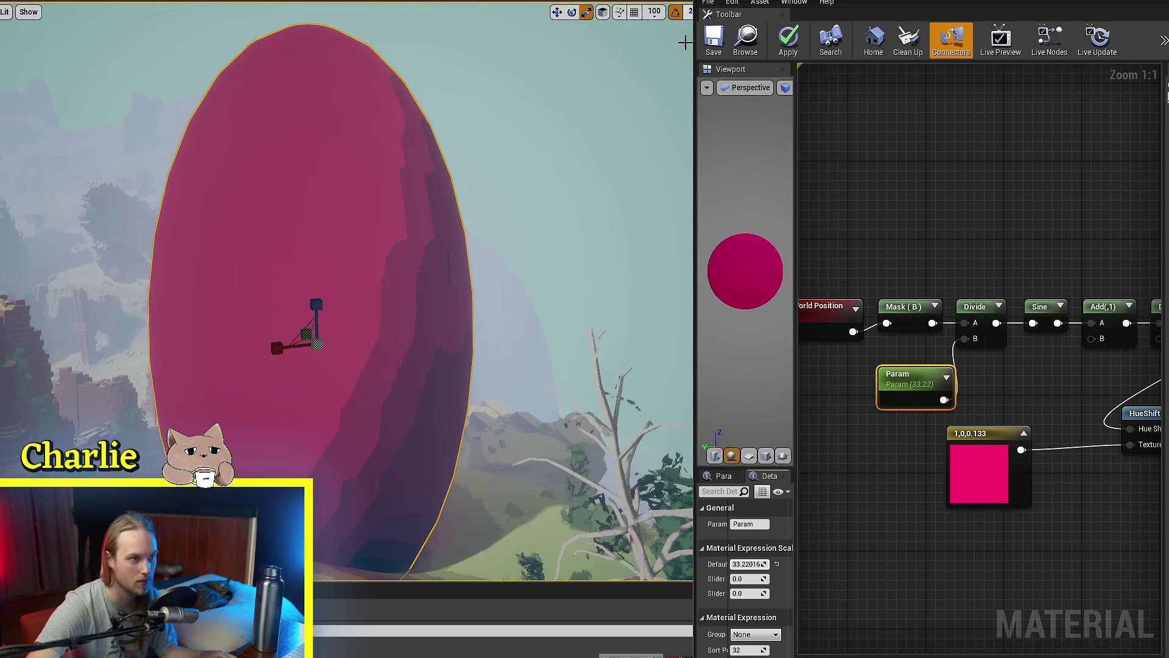
{"action": "right_click_drag", "start_coordinate": [523, 256], "coordinate": [536, 265]}
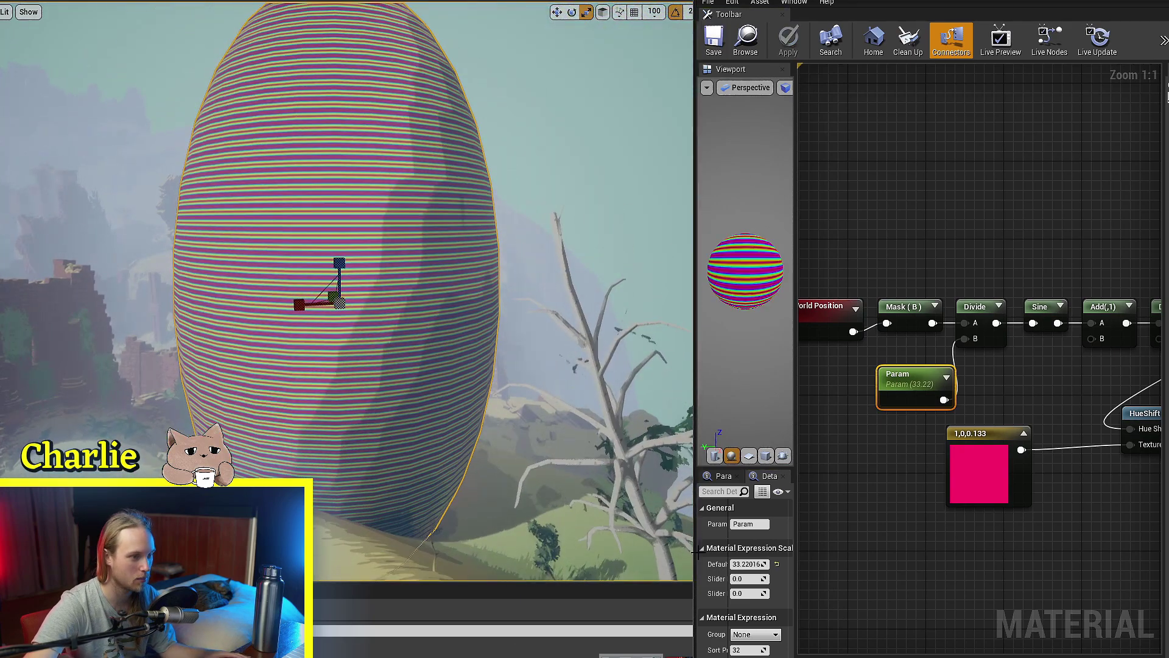
{"action": "left_click_drag", "start_coordinate": [737, 564], "coordinate": [767, 564]}
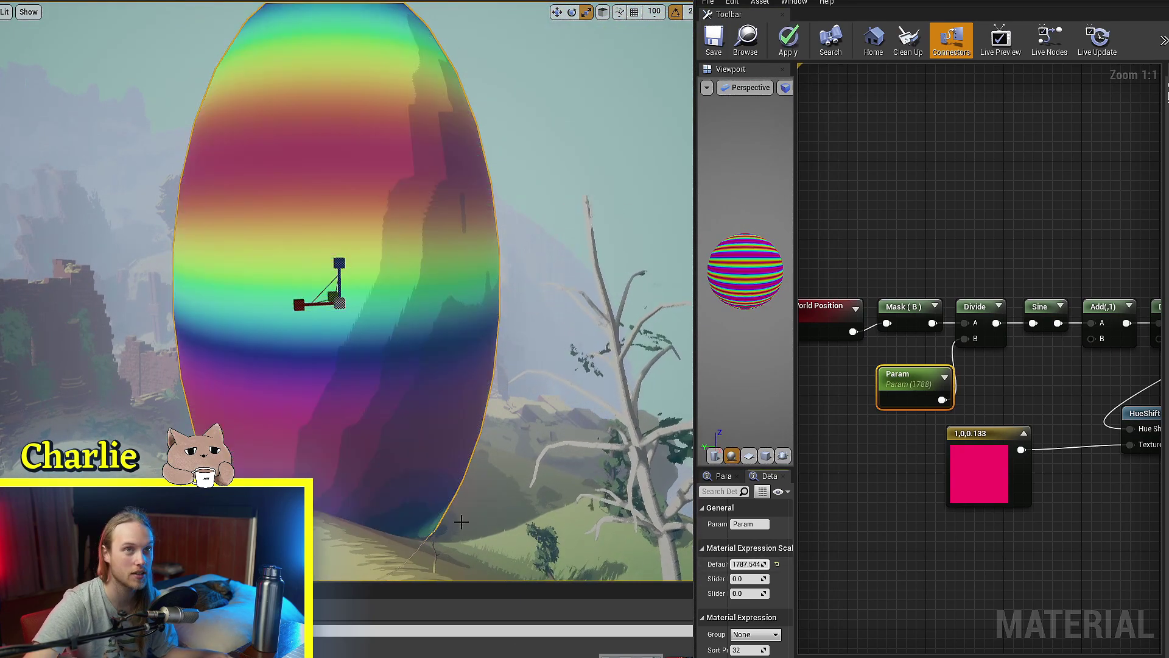
{"action": "right_click_drag", "start_coordinate": [508, 514], "coordinate": [508, 514]}
Step: Set the divisor of the last Divide node before HueShift to 10, save, and inspect the egg's gradient
{"action": "right_click_drag", "start_coordinate": [933, 553], "coordinate": [863, 540]}
{"action": "right_click_drag", "start_coordinate": [1041, 461], "coordinate": [887, 487]}
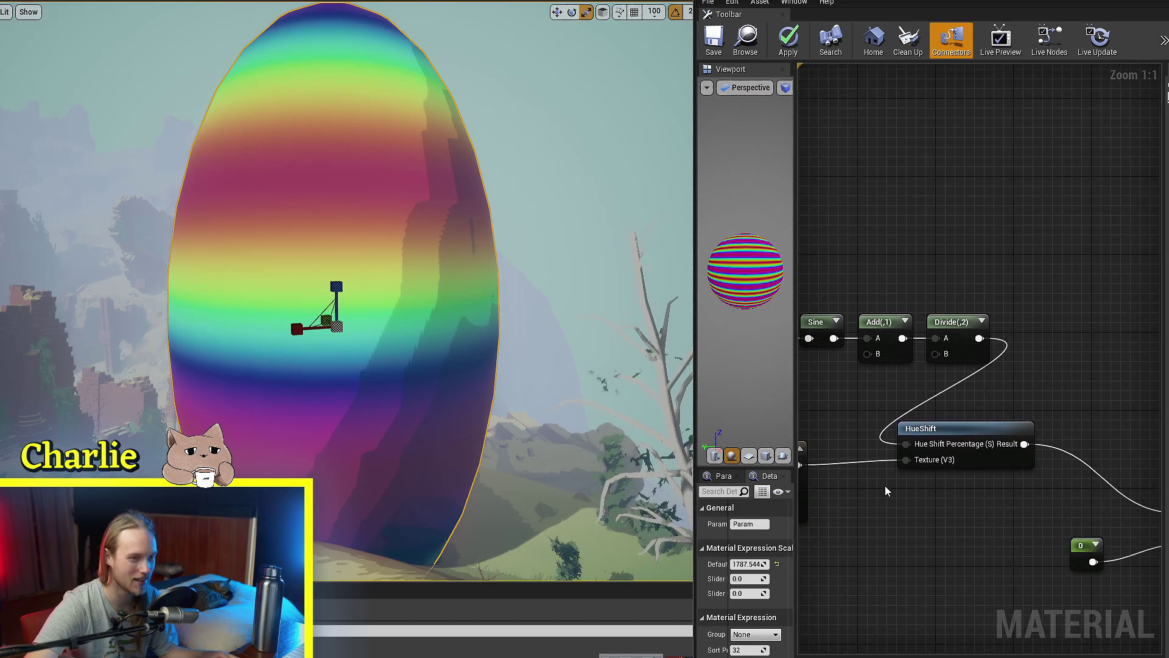
{"action": "right_click_drag", "start_coordinate": [900, 424], "coordinate": [950, 447]}
{"action": "scroll", "coordinate": [972, 384], "scroll_direction": "up", "scroll_amount": 3, "text": "ctrl"}
{"action": "left_click", "coordinate": [1020, 362]}
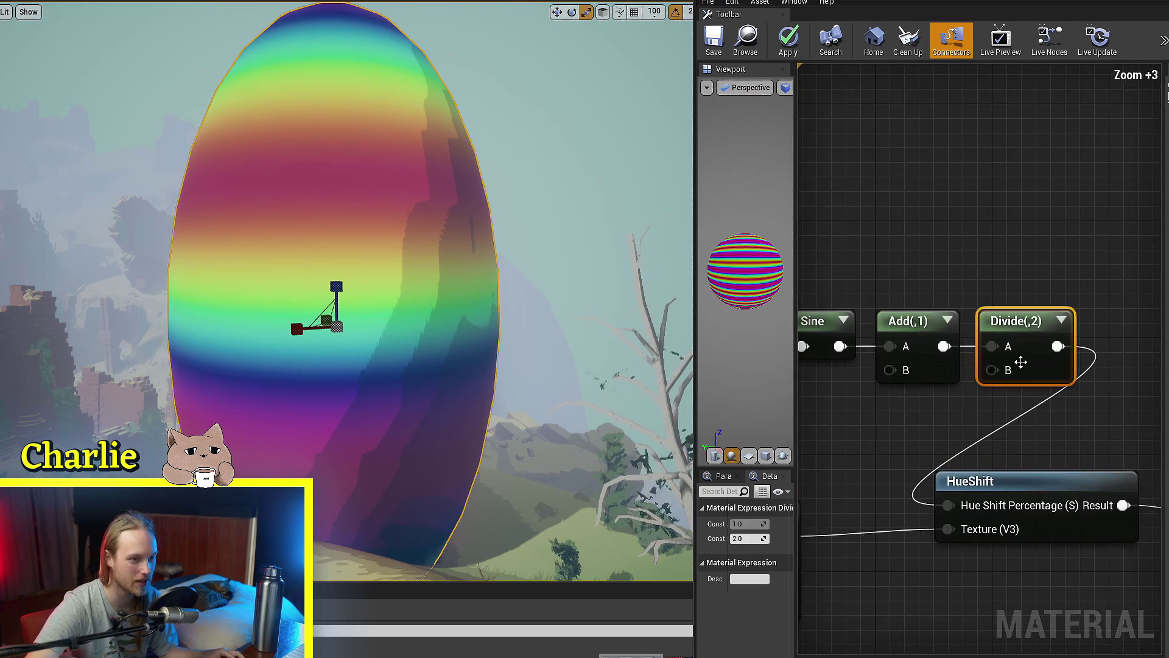
{"action": "left_click", "coordinate": [747, 538]}
{"action": "type", "text": "10"}
{"action": "key", "text": "Return"}
{"action": "left_click", "coordinate": [712, 38]}
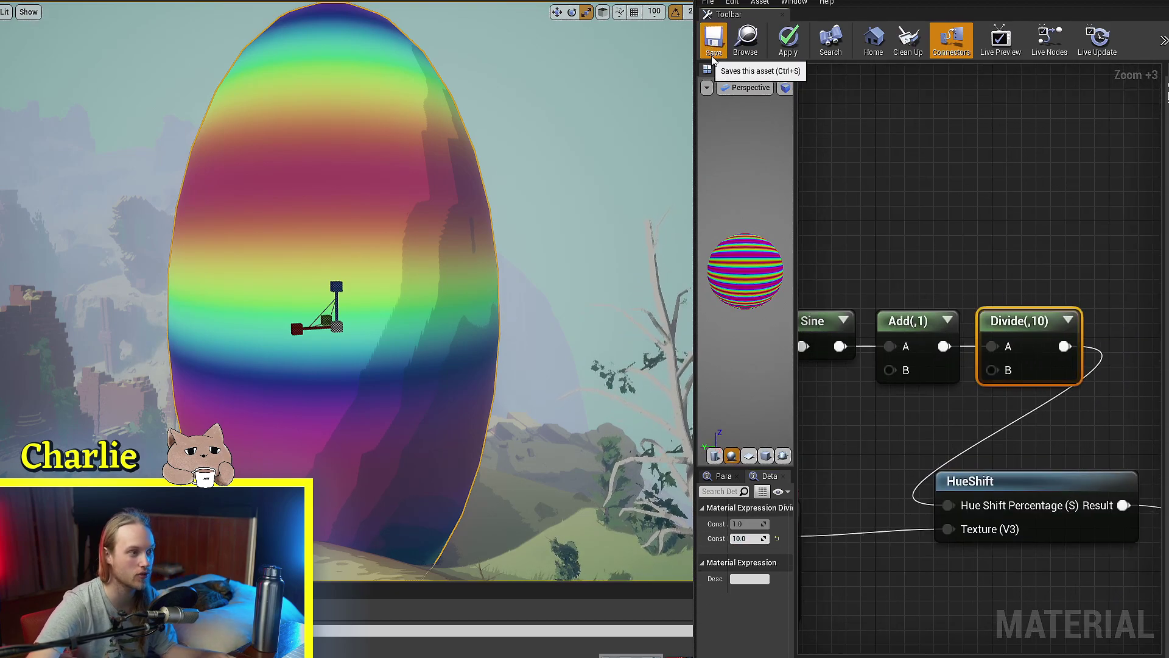
{"action": "right_click_drag", "start_coordinate": [426, 274], "coordinate": [457, 274]}
{"action": "key", "text": "a"}
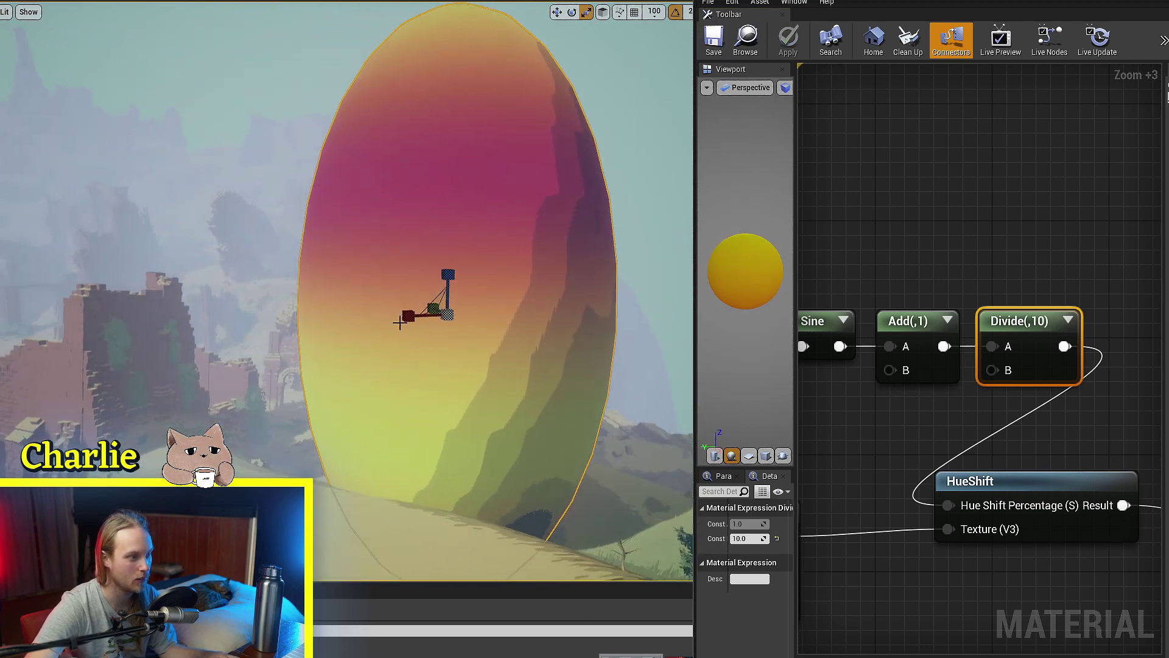
{"action": "key", "text": "w"}
{"action": "left_click_drag", "start_coordinate": [456, 274], "coordinate": [426, 274]}
{"action": "right_click_drag", "start_coordinate": [426, 274], "coordinate": [472, 266]}
Step: Set the default value of the Param that divides the world position to about 1751
{"action": "right_click_drag", "start_coordinate": [852, 414], "coordinate": [1036, 403]}
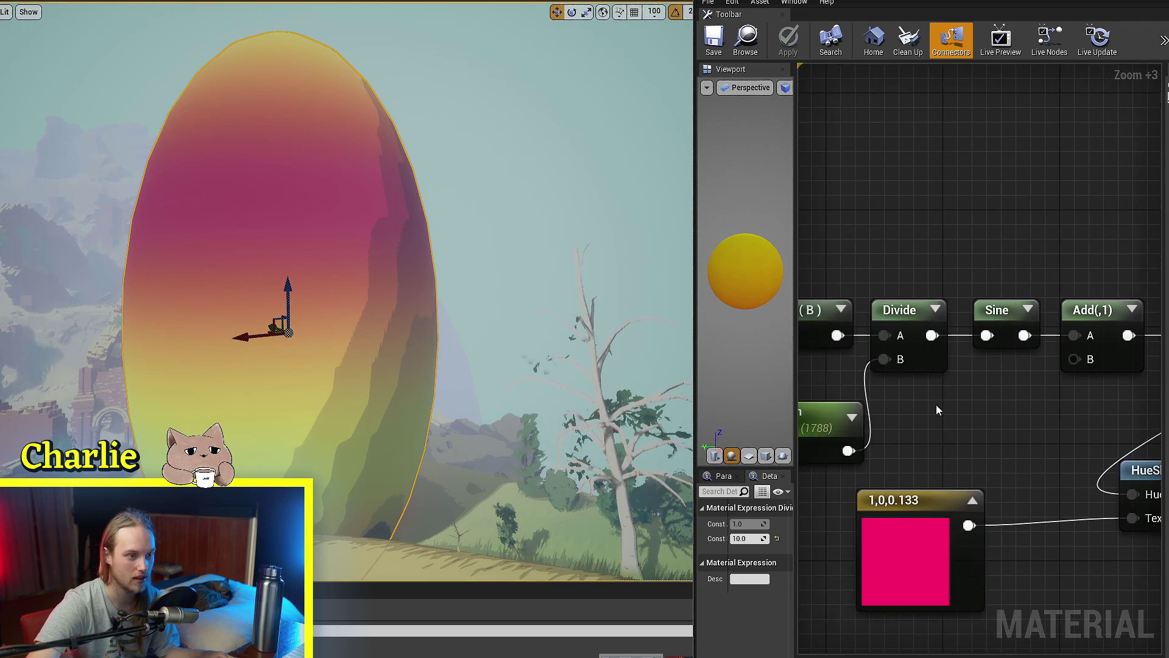
{"action": "right_click_drag", "start_coordinate": [936, 404], "coordinate": [1104, 401]}
{"action": "left_click", "coordinate": [925, 428]}
{"action": "mouse_move", "coordinate": [736, 565]}
{"action": "left_mouse_down"}
{"action": "mouse_move", "coordinate": [825, 565]}
{"action": "mouse_move", "coordinate": [738, 565]}
{"action": "left_mouse_up"}
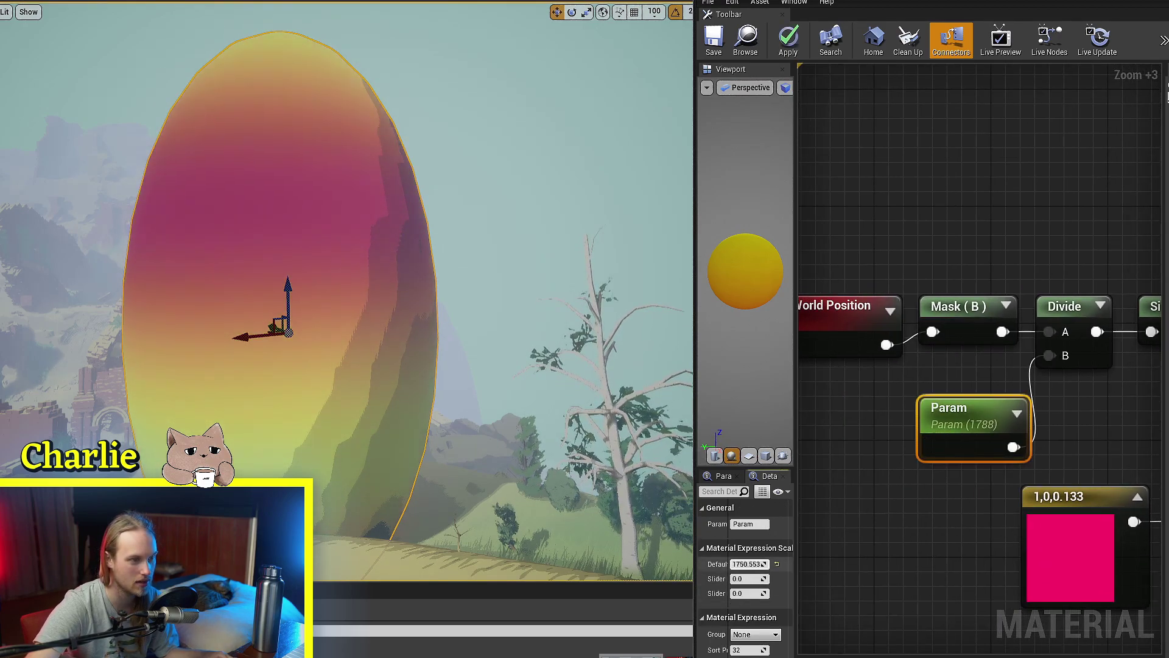
Step: Set the last Divide node's divisor to 256, change it to 25, apply the material and inspect the egg
{"action": "right_click_drag", "start_coordinate": [1138, 414], "coordinate": [792, 417]}
{"action": "left_click", "coordinate": [1075, 361]}
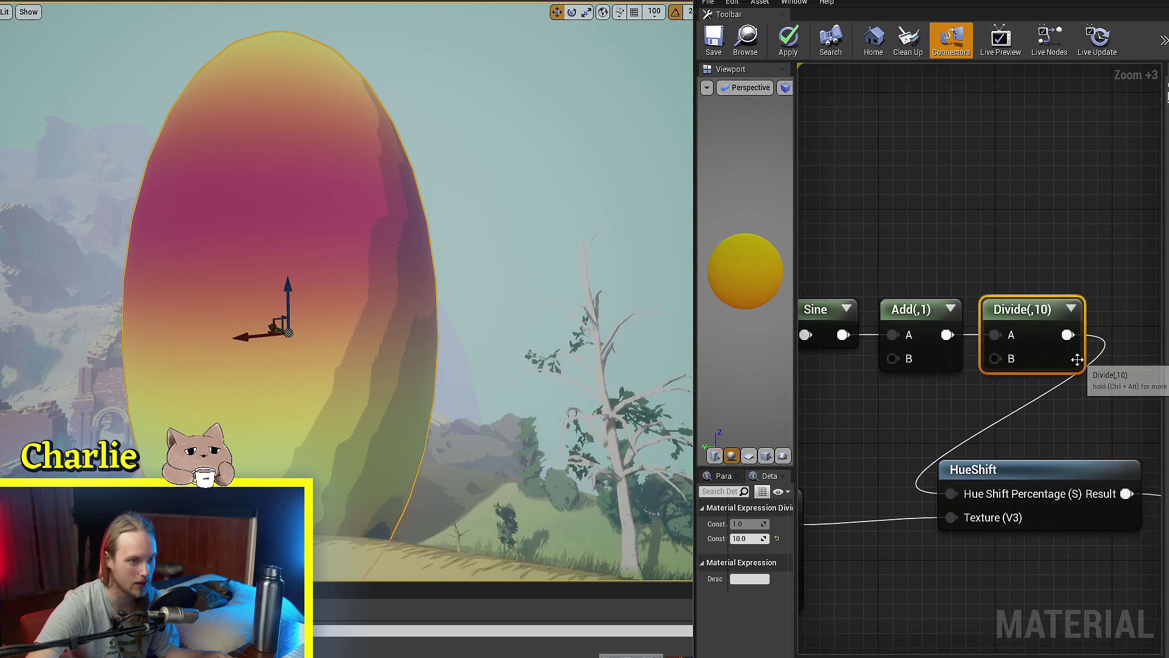
{"action": "left_click", "coordinate": [752, 539]}
{"action": "type", "text": "256"}
{"action": "key", "text": "Return"}
{"action": "type", "text": "2"}
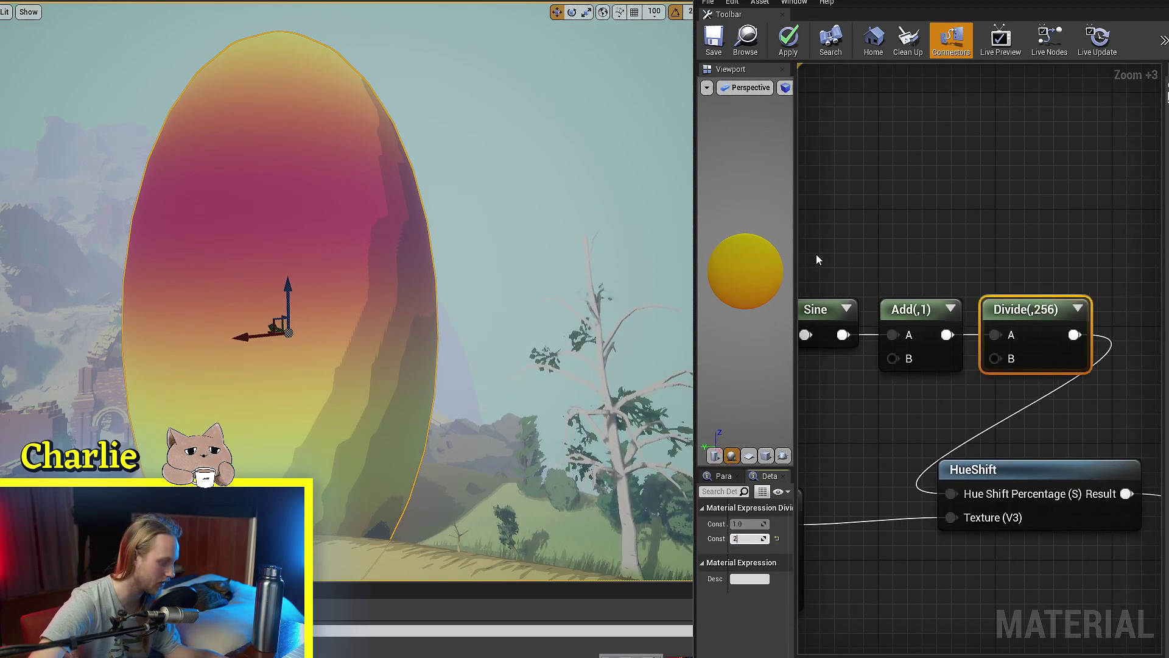
{"action": "type", "text": "5"}
{"action": "key", "text": "Return"}
{"action": "left_click", "coordinate": [788, 38]}
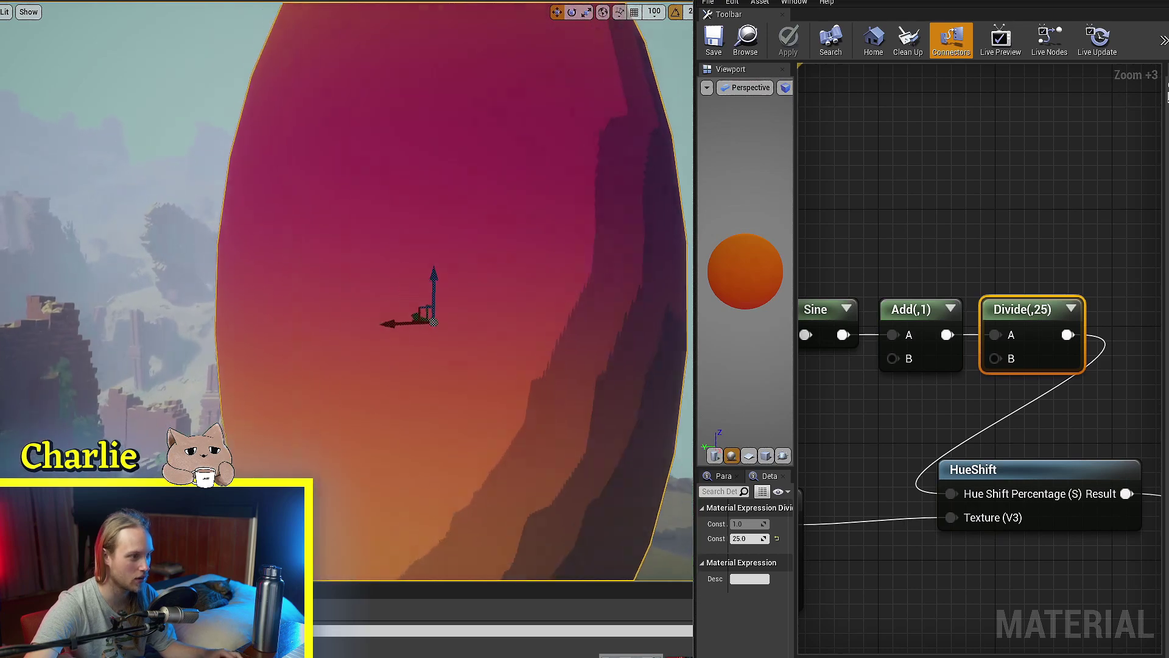
{"action": "key", "text": "s"}
{"action": "right_click_drag", "start_coordinate": [459, 371], "coordinate": [437, 375]}
Step: Set the last Divide node's divisor to -25, save the material and inspect the reversed hue shift on the egg
{"action": "right_click_drag", "start_coordinate": [912, 436], "coordinate": [1067, 417]}
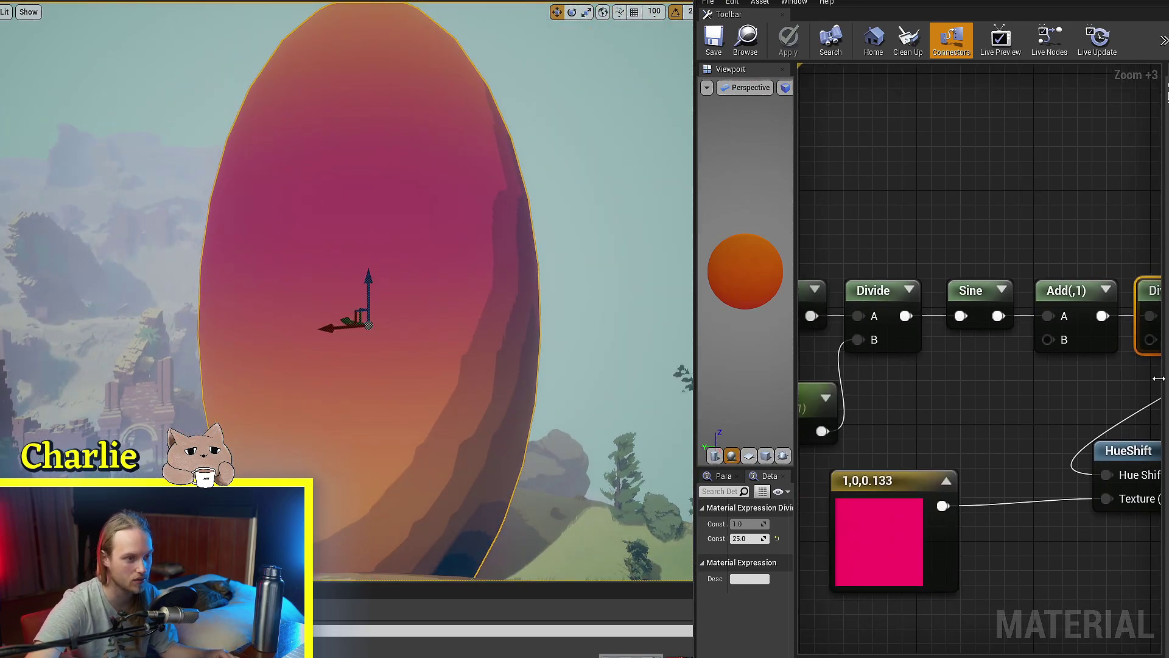
{"action": "right_click_drag", "start_coordinate": [842, 388], "coordinate": [729, 386]}
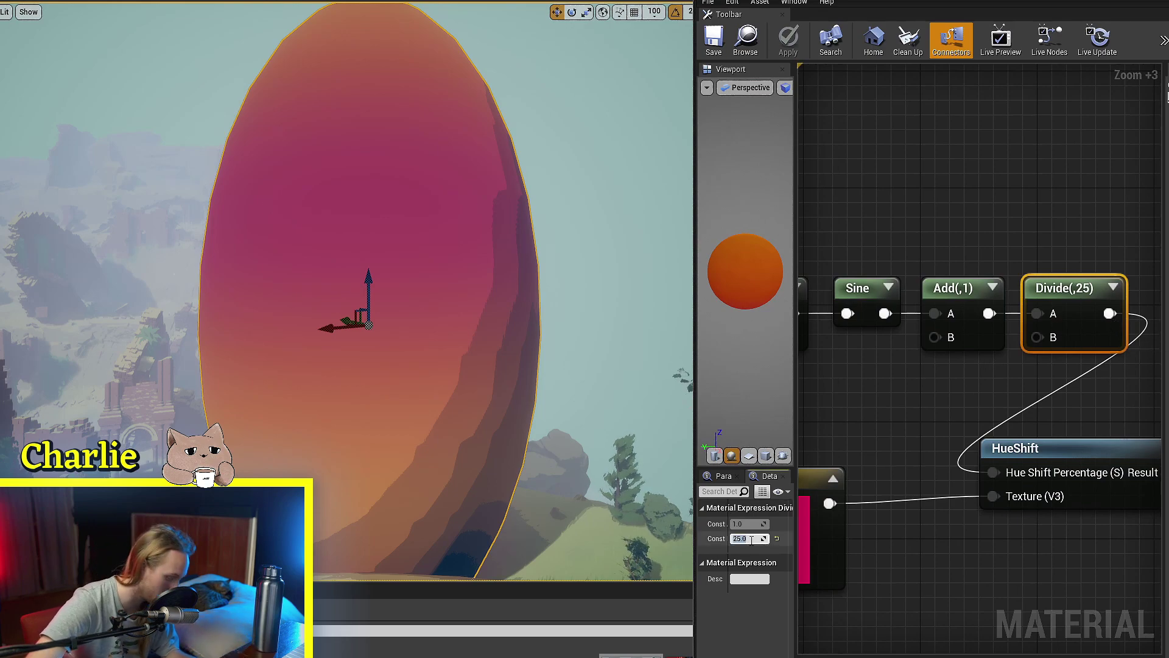
{"action": "key", "text": "Return"}
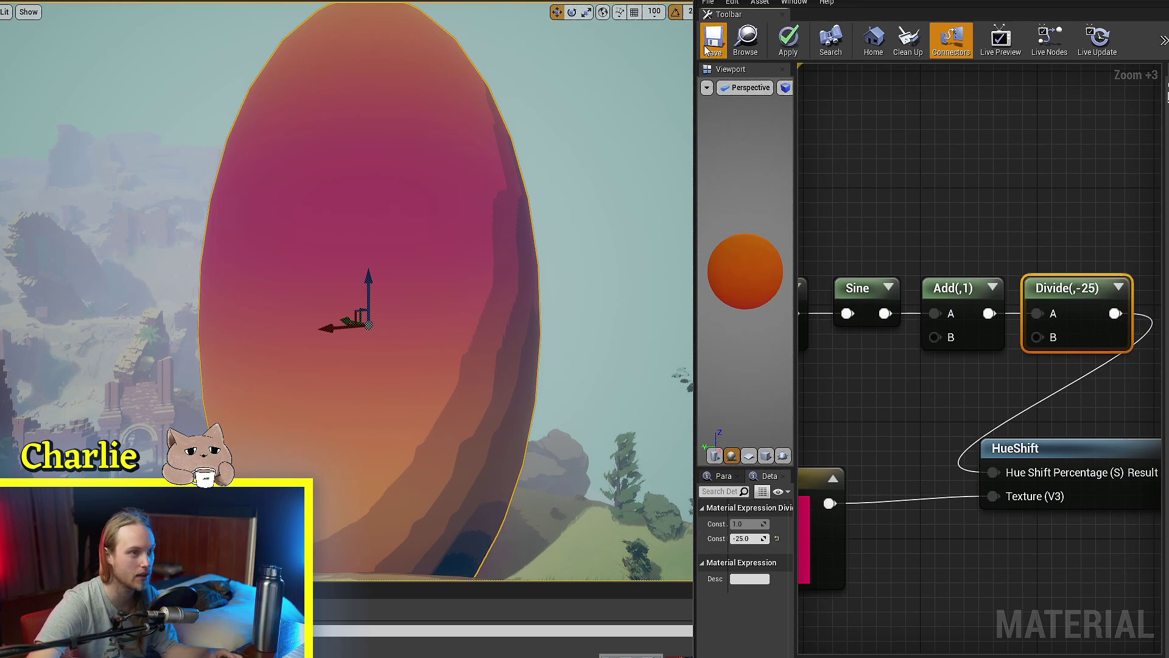
{"action": "left_click", "coordinate": [707, 47]}
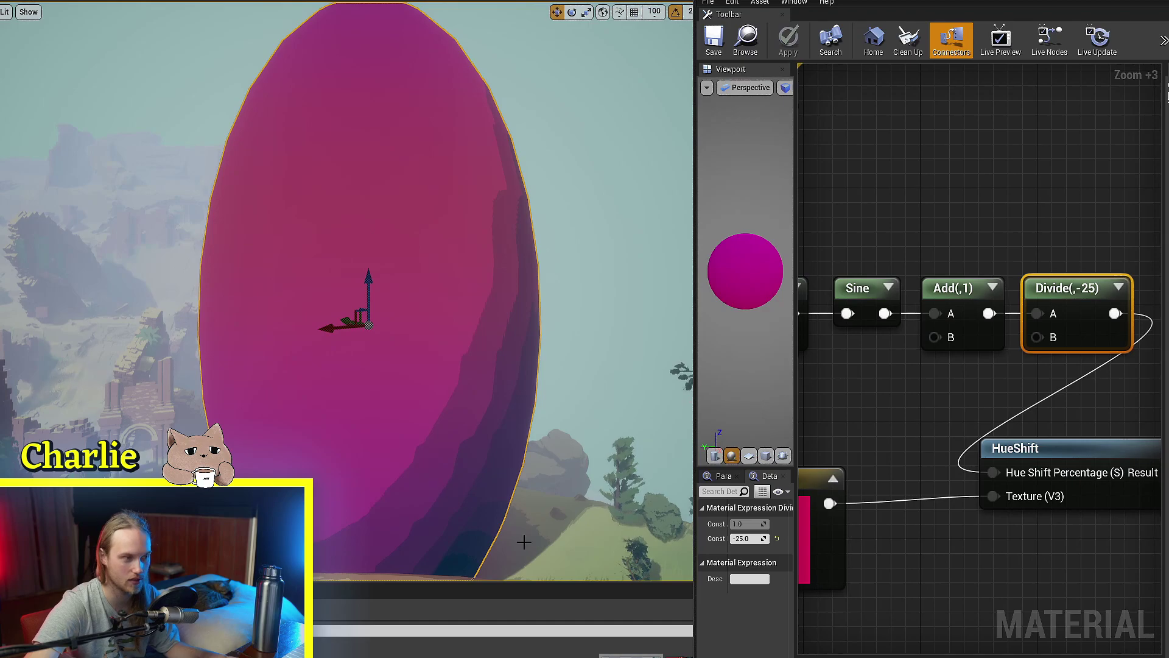
{"action": "left_click", "coordinate": [576, 521]}
{"action": "scroll", "coordinate": [517, 519], "scroll_direction": "down", "scroll_amount": 5}
{"action": "scroll", "coordinate": [487, 520], "scroll_direction": "up", "scroll_amount": 6}
{"action": "right_click_drag", "start_coordinate": [488, 519], "coordinate": [457, 508]}
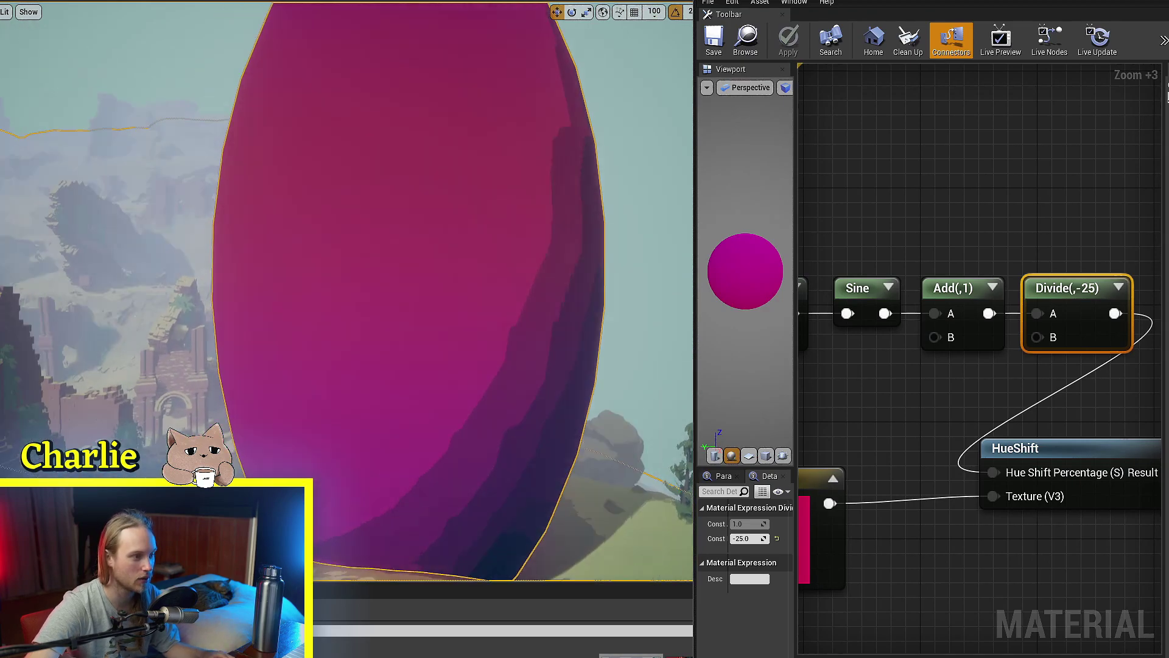
Step: Examine how the fog colour shifts across the forest and the open landscape in the level
{"action": "scroll", "coordinate": [453, 396], "scroll_direction": "down", "scroll_amount": 3}
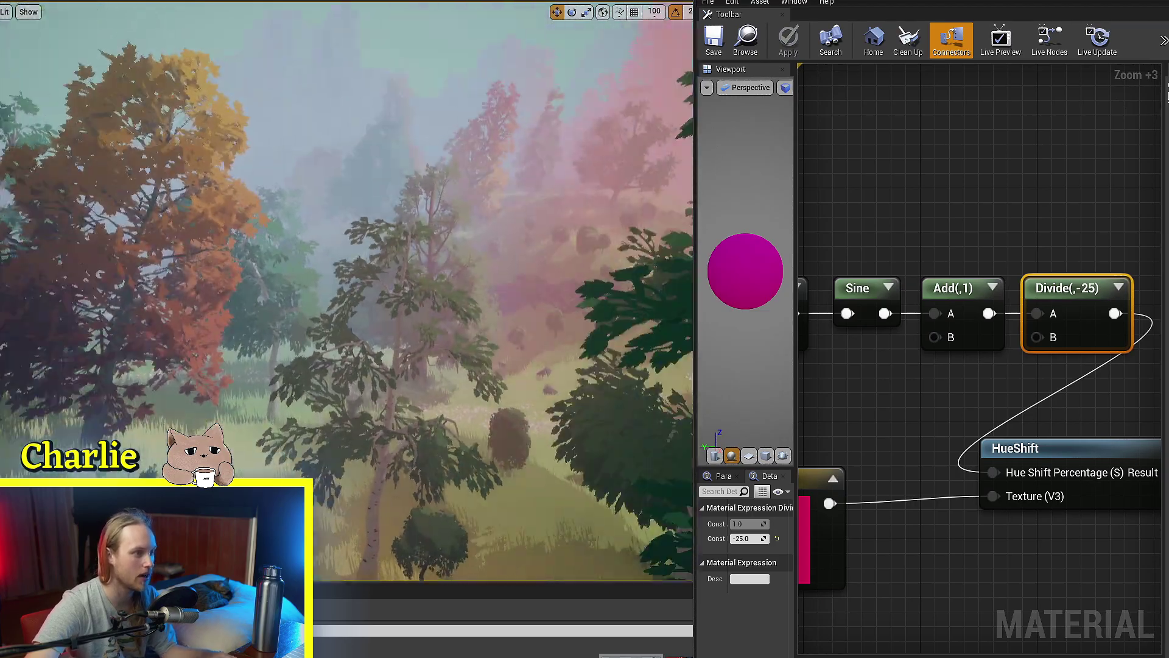
{"action": "right_click_drag", "start_coordinate": [347, 292], "coordinate": [249, 292]}
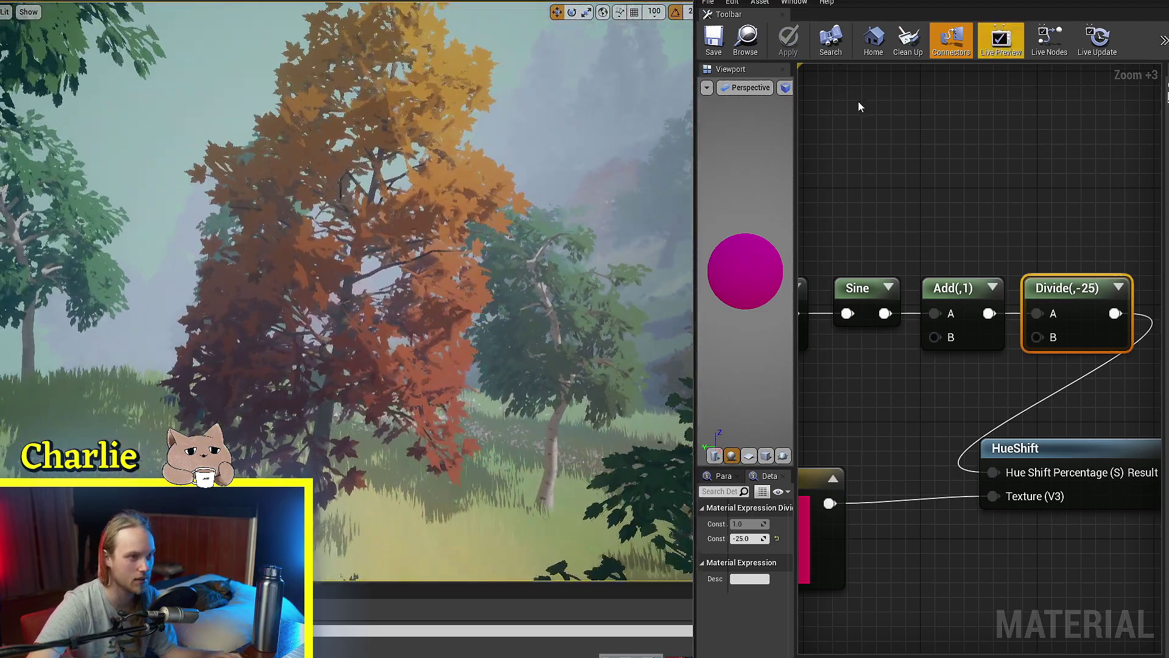
{"action": "left_click", "coordinate": [1001, 39]}
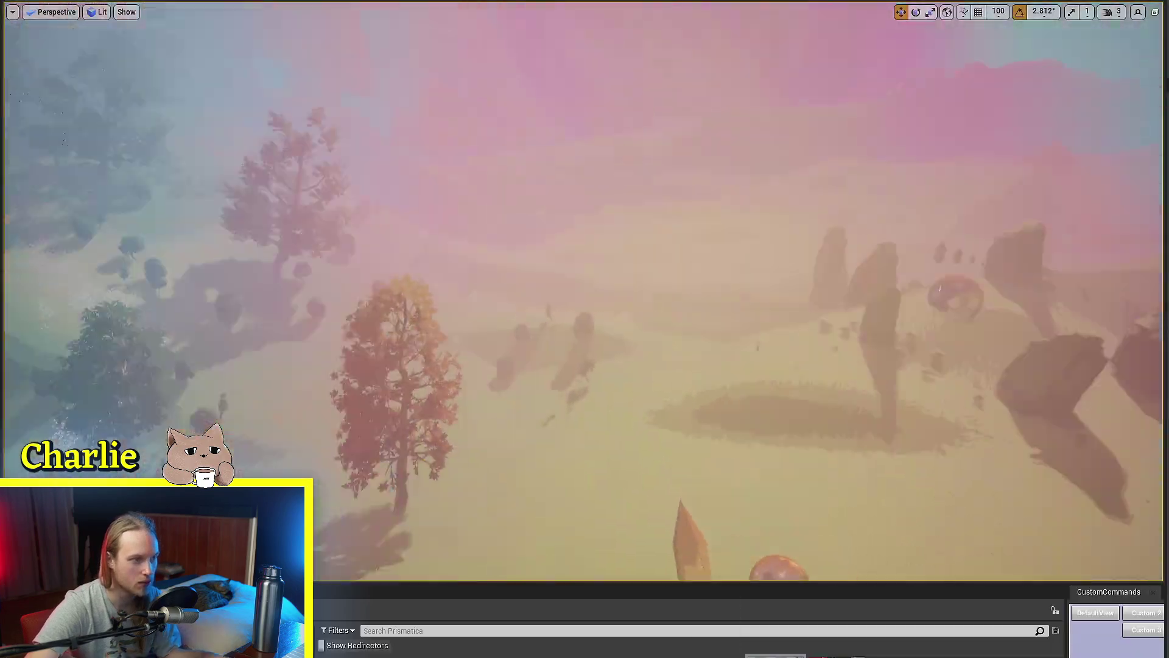
{"action": "right_click_drag", "start_coordinate": [908, 237], "coordinate": [786, 228]}
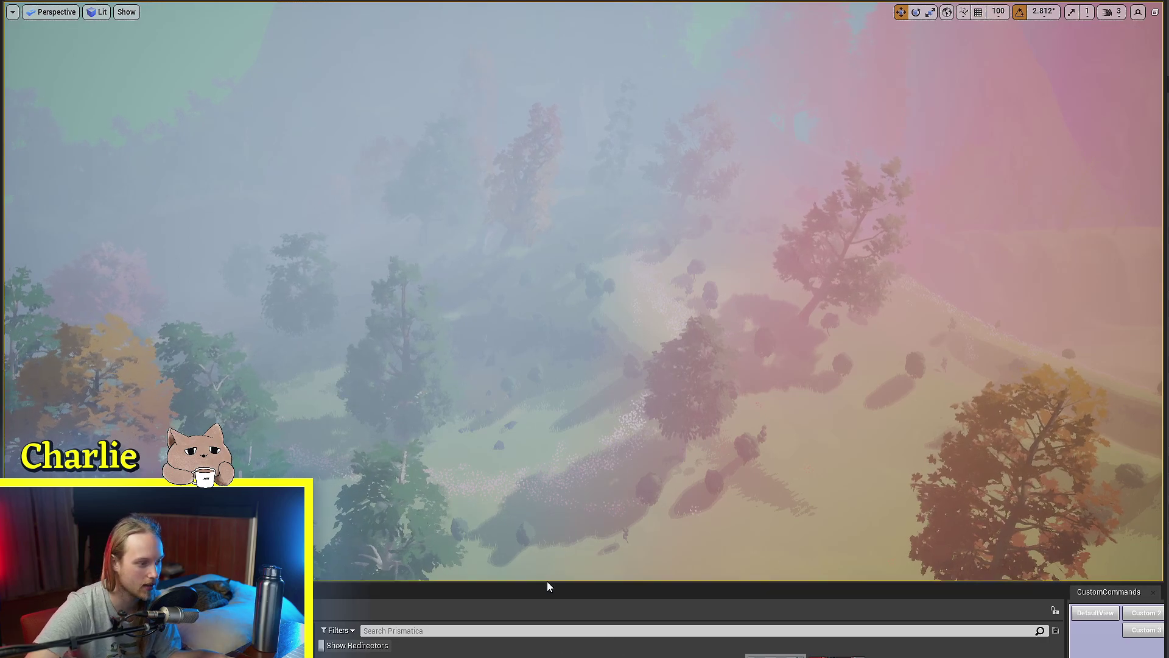
{"action": "left_click_drag", "start_coordinate": [548, 583], "coordinate": [546, 656]}
{"action": "right_click_drag", "start_coordinate": [585, 365], "coordinate": [636, 373]}
{"action": "key", "text": "s"}
{"action": "key", "text": "w"}
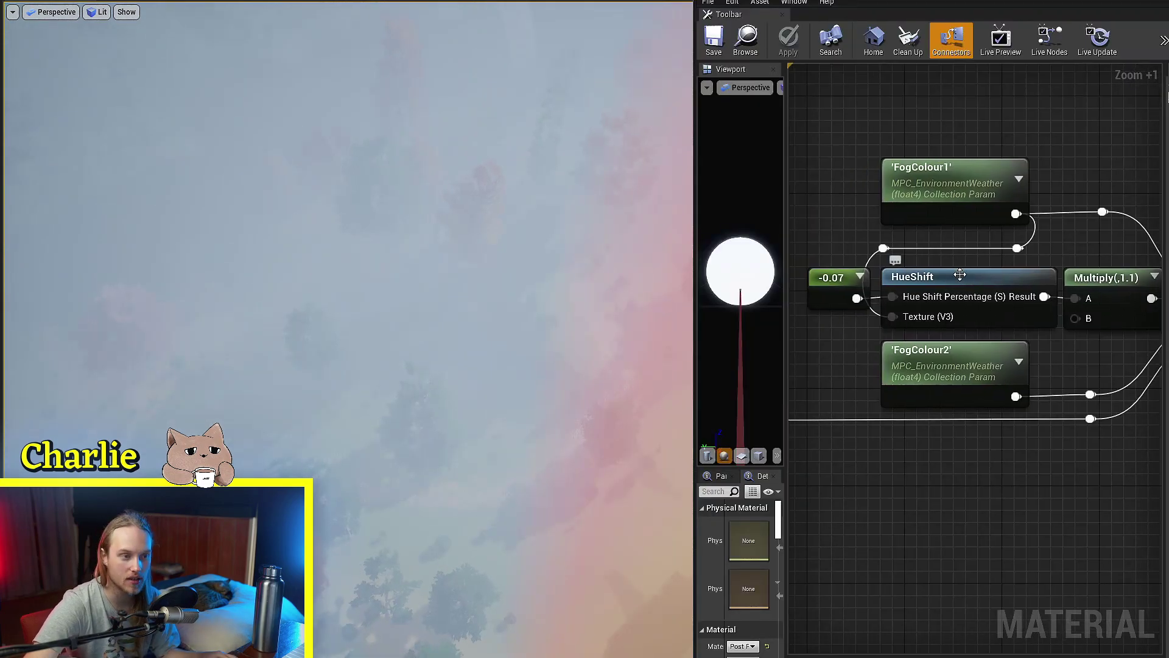
Step: Examine the HueShift node with the -0.07 hue percentage that is fed by FogColour1 in the fog material
{"action": "left_click", "coordinate": [959, 274]}
{"action": "right_click_drag", "start_coordinate": [1072, 151], "coordinate": [1041, 188]}
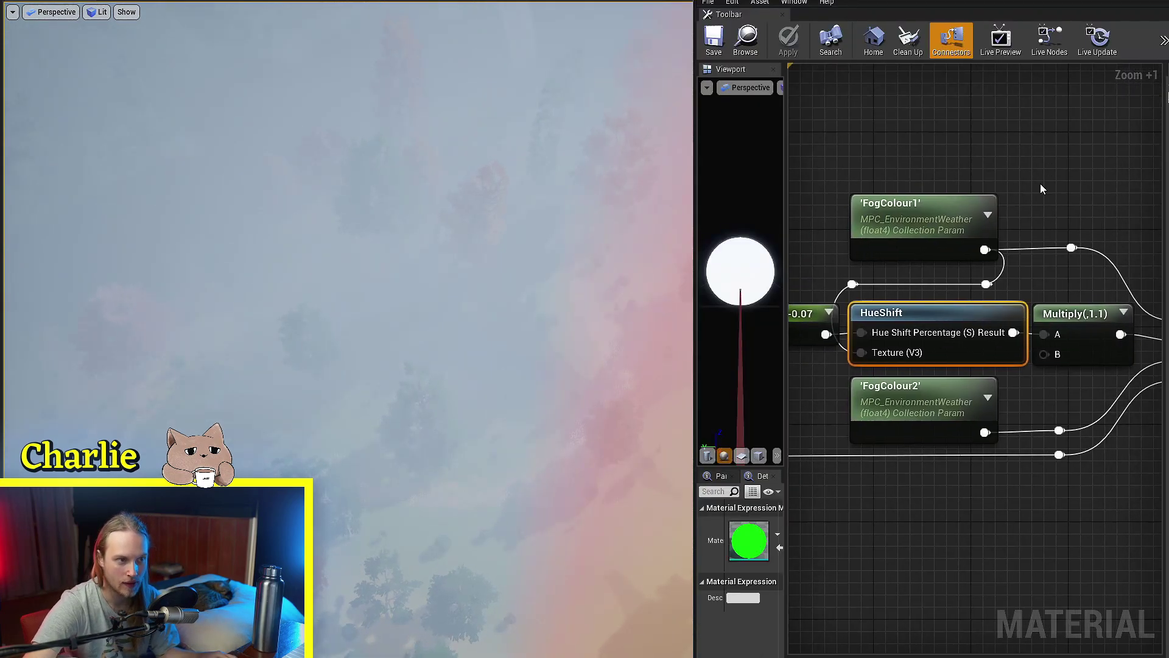
{"action": "left_click", "coordinate": [1041, 188]}
{"action": "left_click", "coordinate": [912, 223]}
Step: Move the material editor aside and inspect the fog colour transition over the trees in the level
{"action": "left_click_drag", "start_coordinate": [719, 0], "coordinate": [1164, 0]}
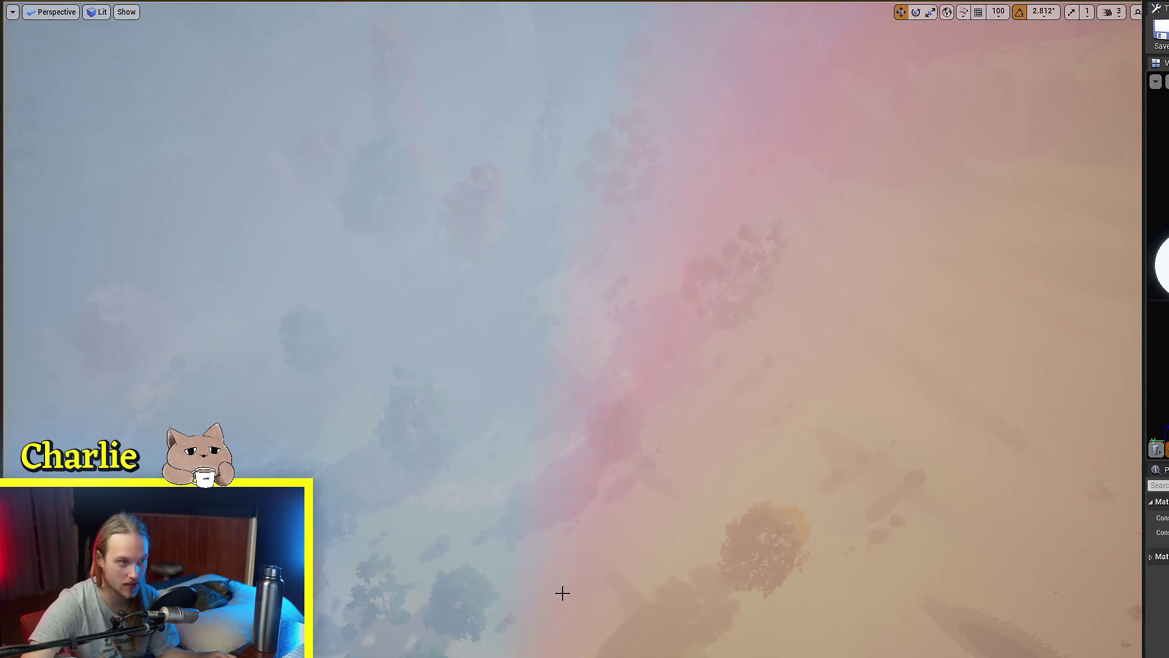
{"action": "right_click_drag", "start_coordinate": [572, 329], "coordinate": [606, 322]}
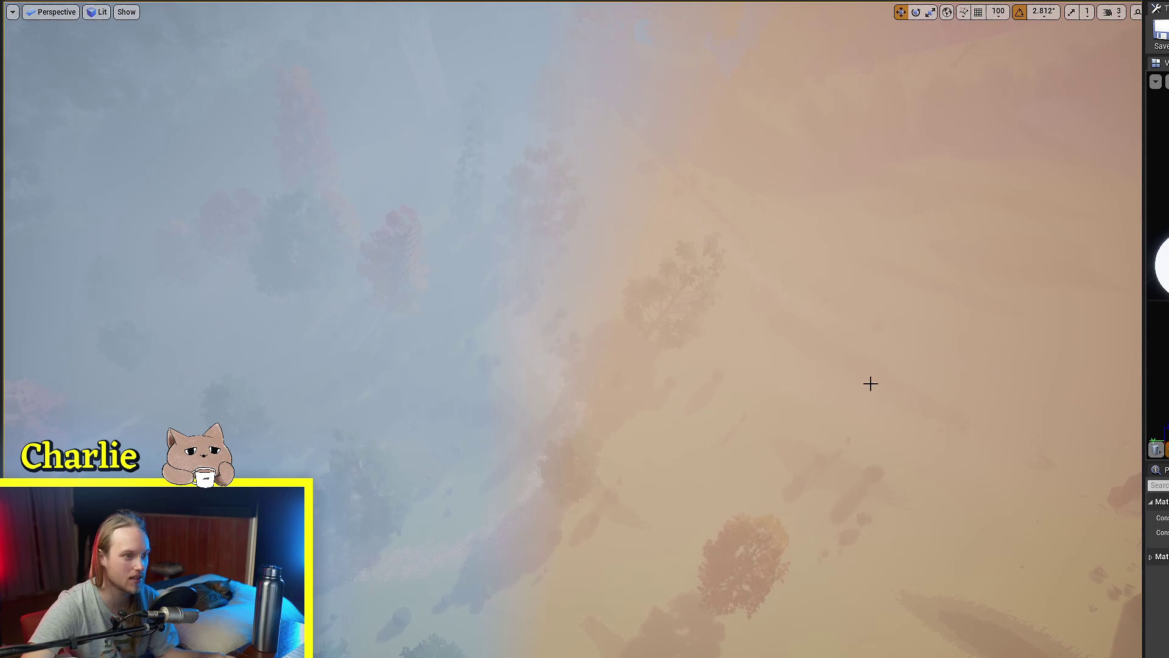
{"action": "key", "text": "w"}
{"action": "right_click_drag", "start_coordinate": [644, 462], "coordinate": [602, 505]}
{"action": "right_click_drag", "start_coordinate": [632, 462], "coordinate": [571, 460]}
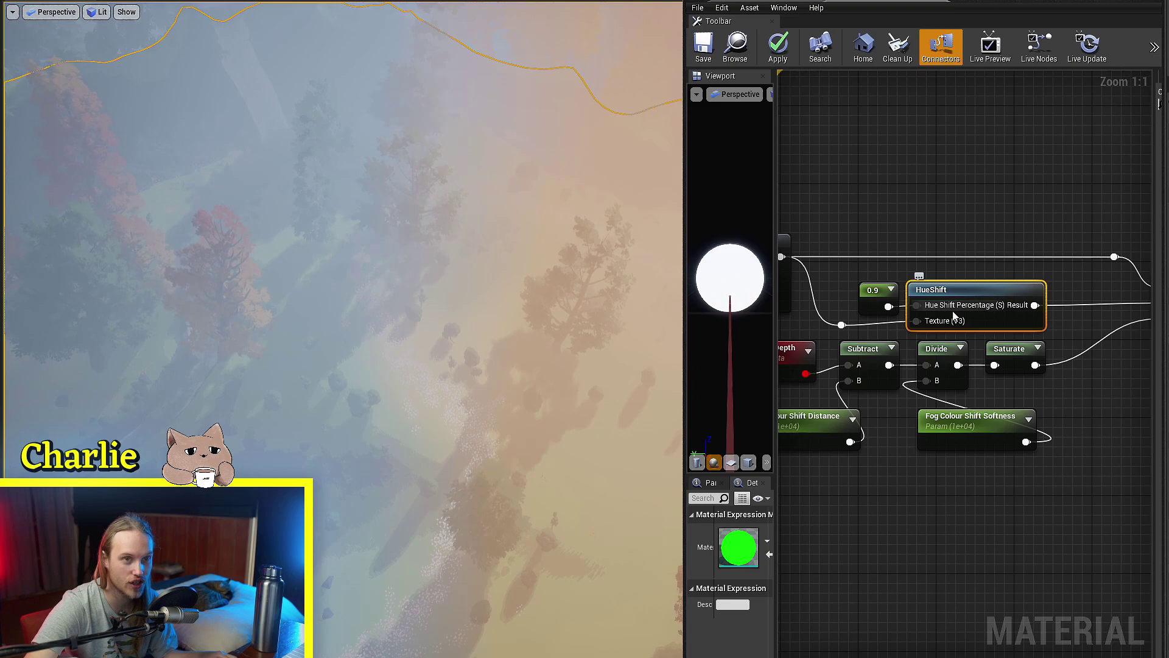
Step: Review the HueShift node with the 0.9 constant after Lerp_3Color, save the fog material and check the fog in the level
{"action": "right_click_drag", "start_coordinate": [907, 243], "coordinate": [1000, 255]}
{"action": "left_click", "coordinate": [999, 253]}
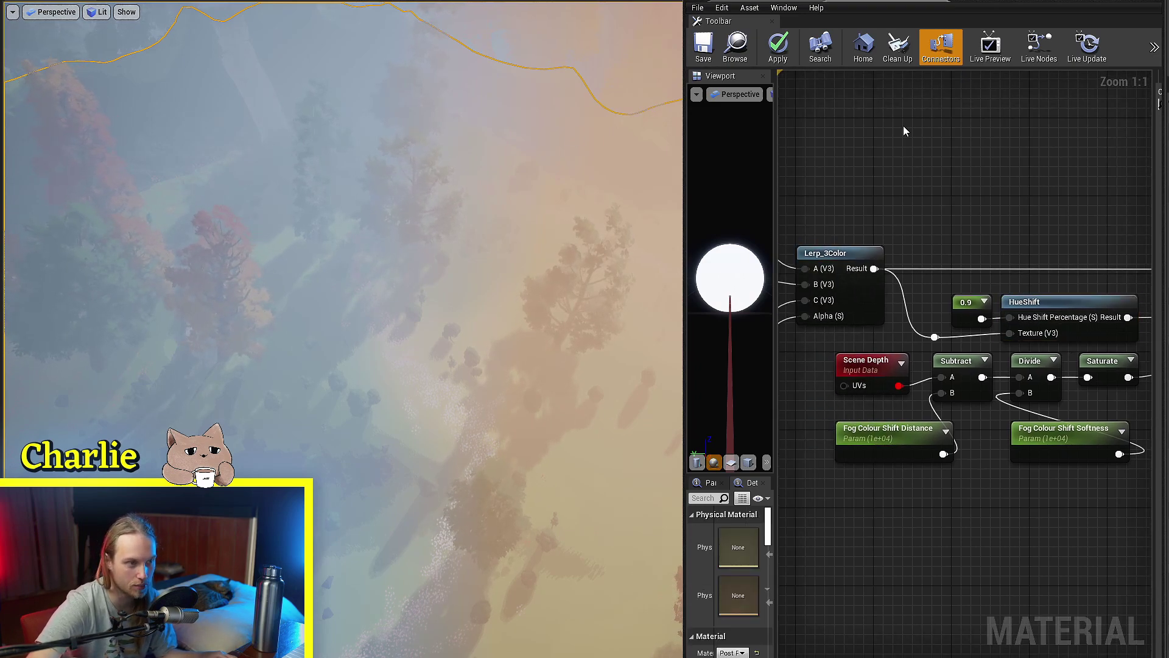
{"action": "key", "text": "ctrl+s"}
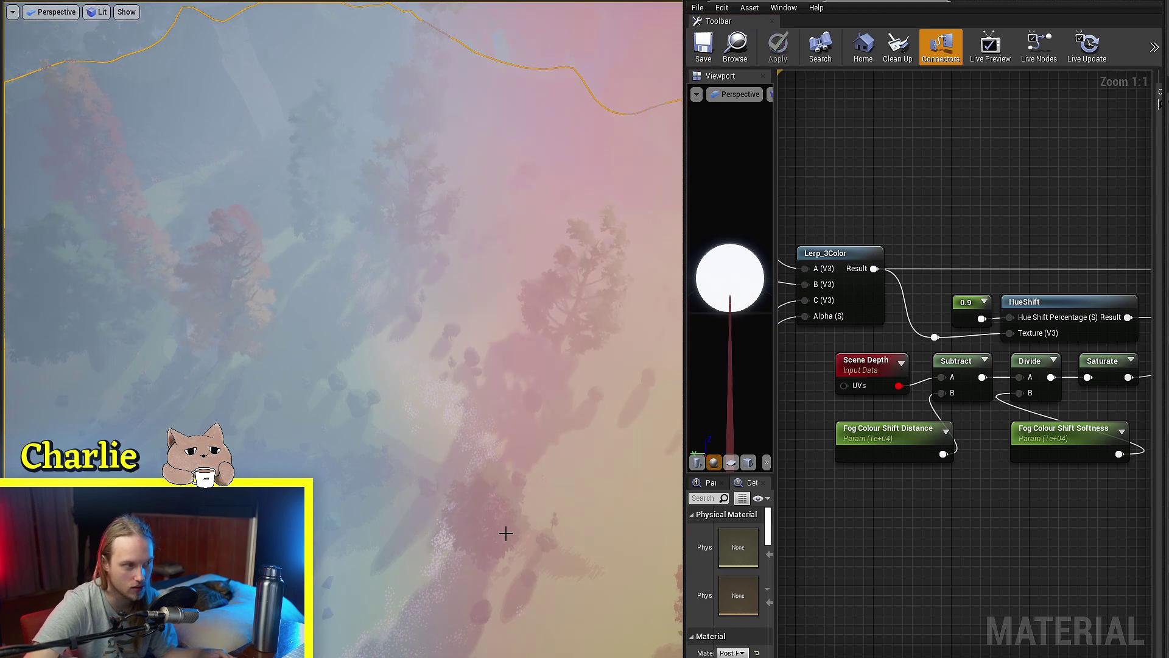
{"action": "right_click_drag", "start_coordinate": [524, 341], "coordinate": [566, 345]}
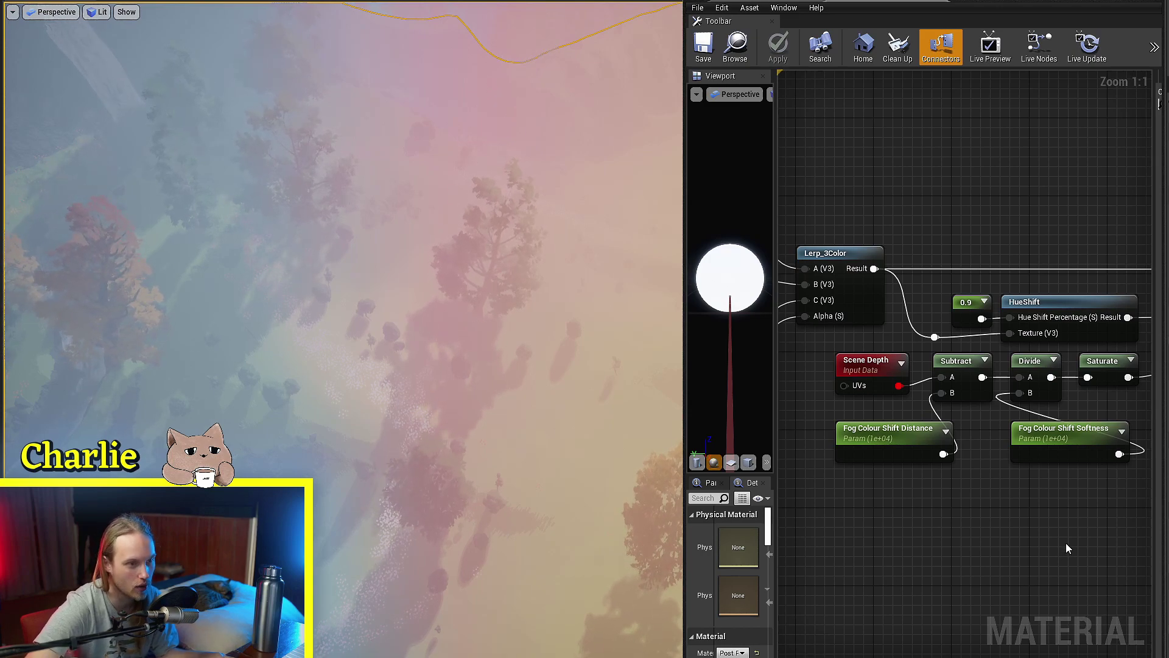
Step: Examine the HueShift node between the FogColour1 and FogColour2 collection parameters and compare both colour inputs
{"action": "right_click_drag", "start_coordinate": [1069, 548], "coordinate": [960, 559]}
{"action": "right_click_drag", "start_coordinate": [1029, 254], "coordinate": [866, 271]}
{"action": "right_click_drag", "start_coordinate": [942, 445], "coordinate": [1147, 425]}
{"action": "scroll", "coordinate": [954, 246], "scroll_direction": "up", "scroll_amount": 2, "text": "ctrl"}
{"action": "left_click", "coordinate": [929, 262]}
{"action": "right_click_drag", "start_coordinate": [1034, 221], "coordinate": [1041, 254]}
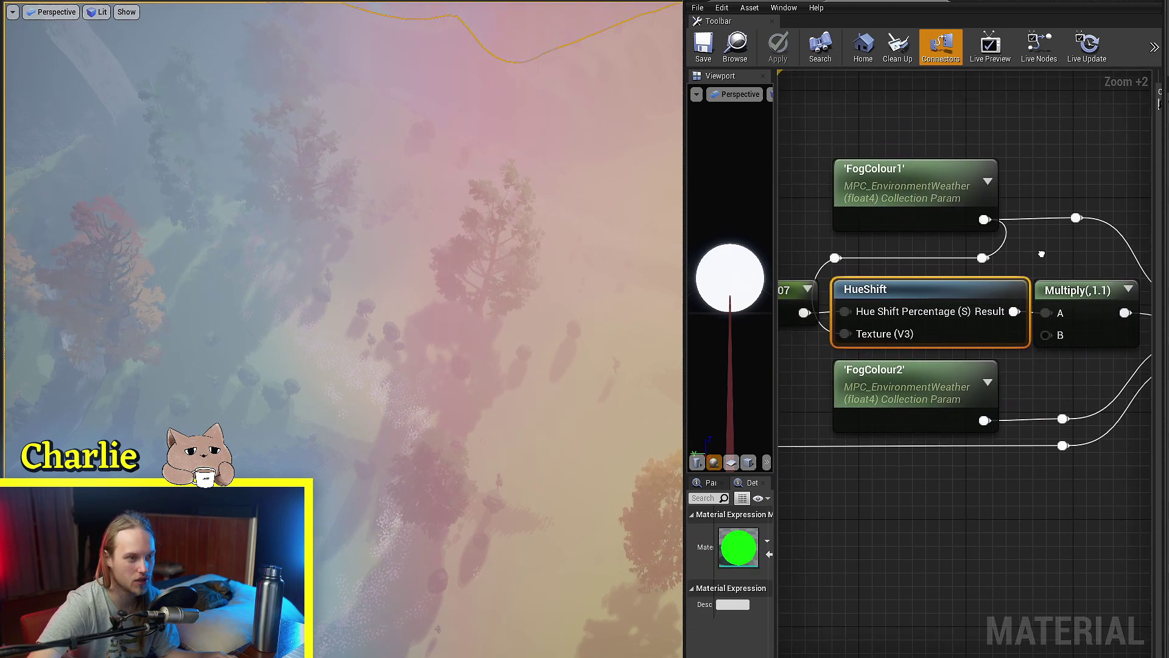
{"action": "left_click", "coordinate": [1041, 259]}
{"action": "right_click_drag", "start_coordinate": [936, 199], "coordinate": [945, 194]}
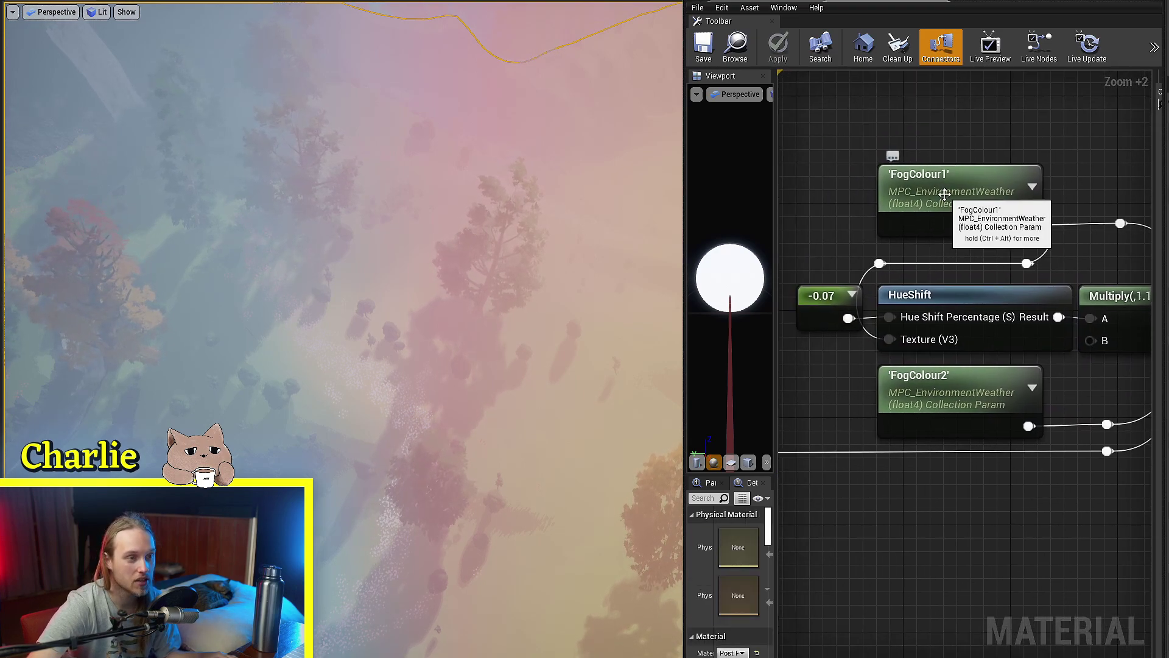
{"action": "left_click", "coordinate": [944, 193]}
{"action": "left_click", "coordinate": [964, 379]}
Step: Trace the shifted fog colour from HueShift through the Multiply node into Lerp_3Color, checking it against the level
{"action": "right_click_drag", "start_coordinate": [382, 334], "coordinate": [451, 295]}
{"action": "right_click_drag", "start_coordinate": [285, 364], "coordinate": [288, 380]}
{"action": "right_click_drag", "start_coordinate": [1105, 385], "coordinate": [1056, 384]}
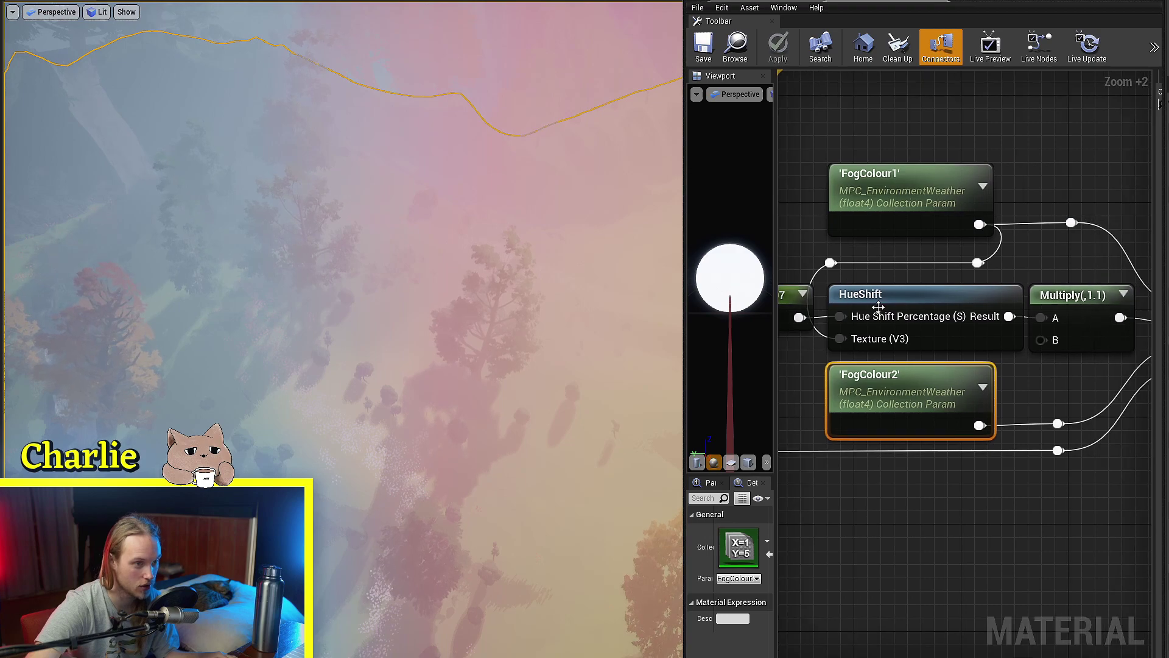
{"action": "left_click", "coordinate": [879, 307]}
{"action": "right_click_drag", "start_coordinate": [1061, 211], "coordinate": [868, 173]}
{"action": "left_click", "coordinate": [968, 348]}
{"action": "right_click_drag", "start_coordinate": [964, 188], "coordinate": [1019, 186]}
{"action": "left_click", "coordinate": [919, 287]}
{"action": "right_click_drag", "start_coordinate": [614, 225], "coordinate": [612, 214]}
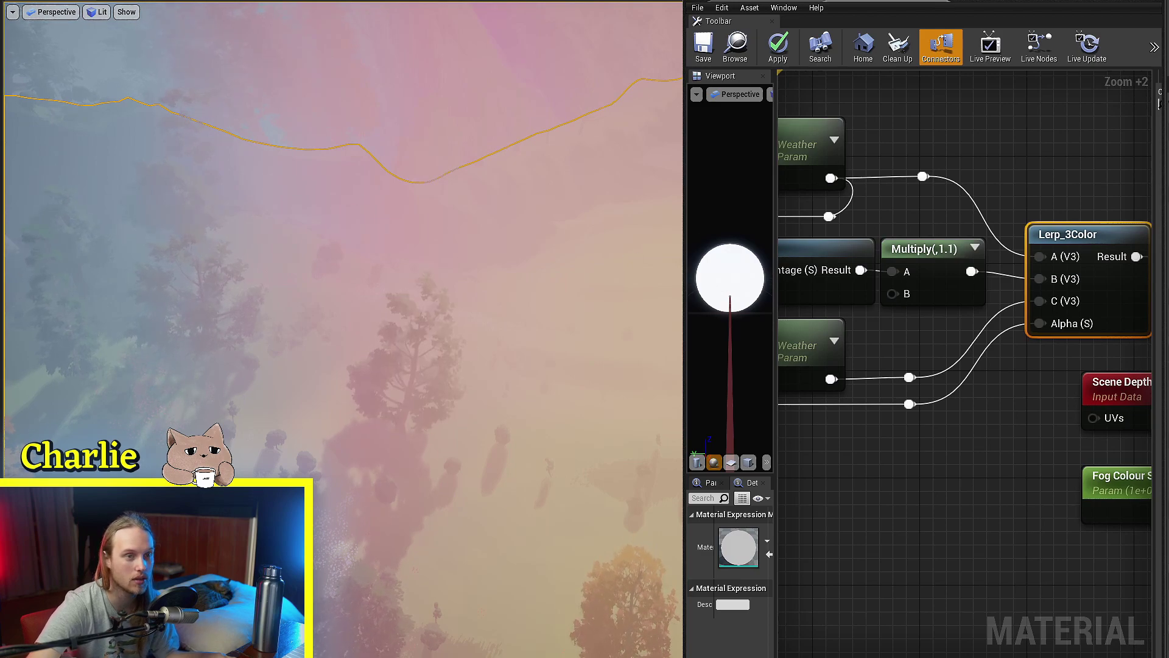
Step: Put the material editor away and inspect the blended fog colours across the whole landscape
{"action": "left_click", "coordinate": [1124, 3]}
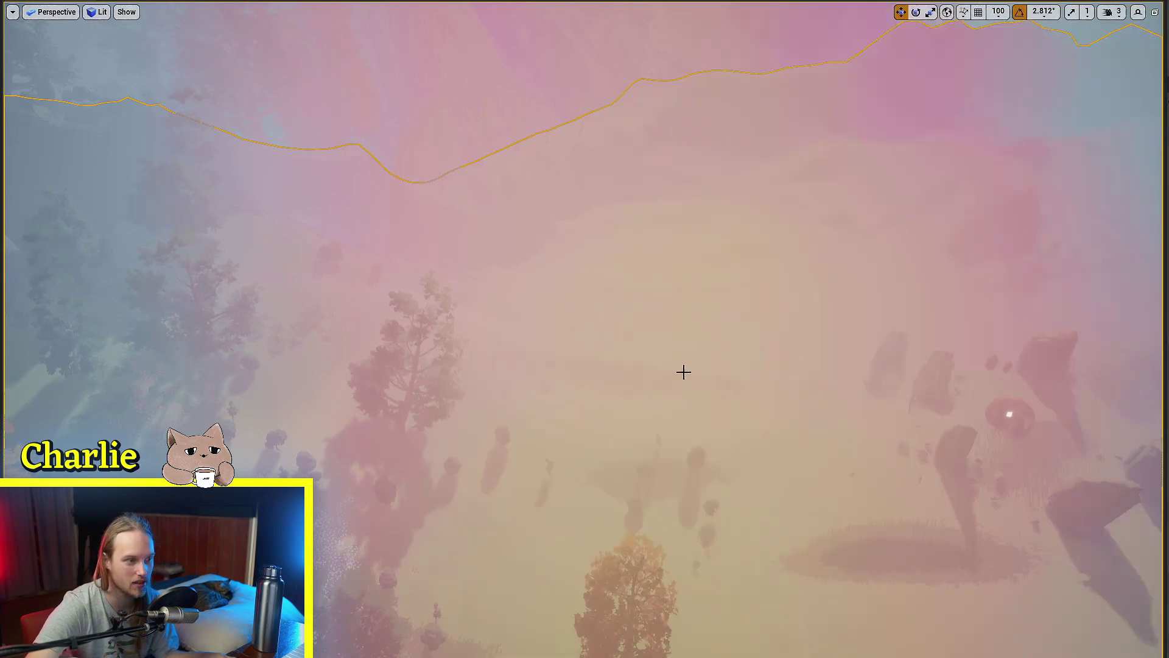
{"action": "left_click", "coordinate": [495, 394]}
{"action": "right_click_drag", "start_coordinate": [512, 395], "coordinate": [484, 389]}
{"action": "left_click", "coordinate": [577, 378]}
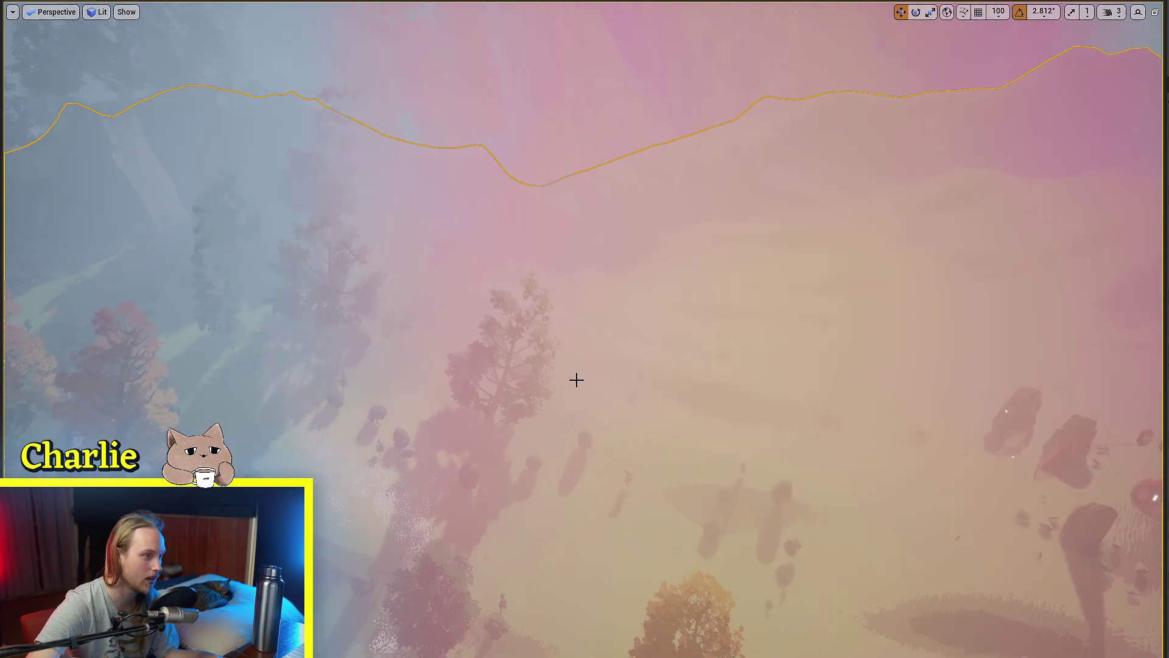
{"action": "left_click", "coordinate": [561, 326]}
{"action": "right_click_drag", "start_coordinate": [561, 326], "coordinate": [531, 352]}
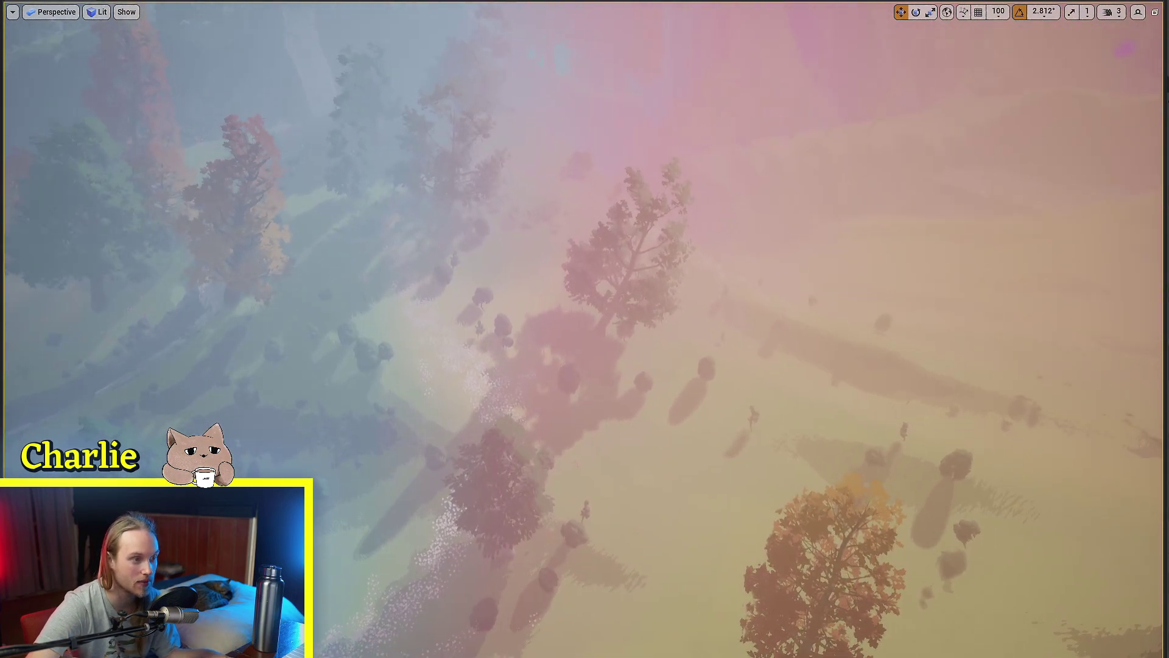
Step: Rotate the sun light to an early-morning time of about 07:05 in the level
{"action": "key", "text": "ctrl+l"}
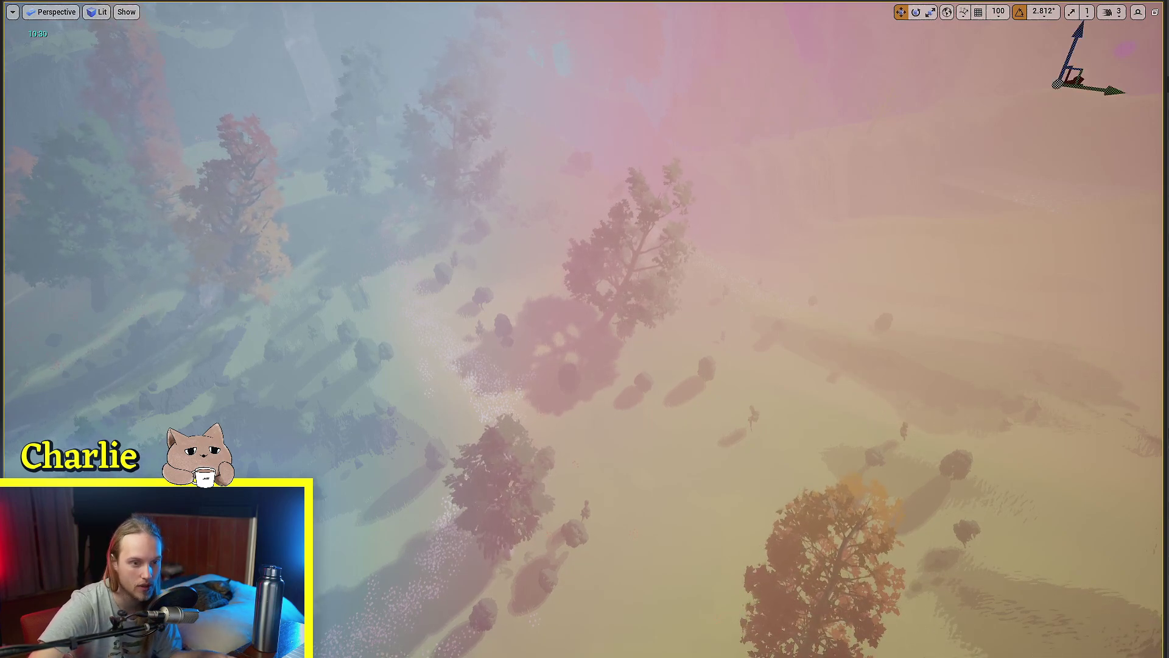
{"action": "key", "text": "ctrl+l"}
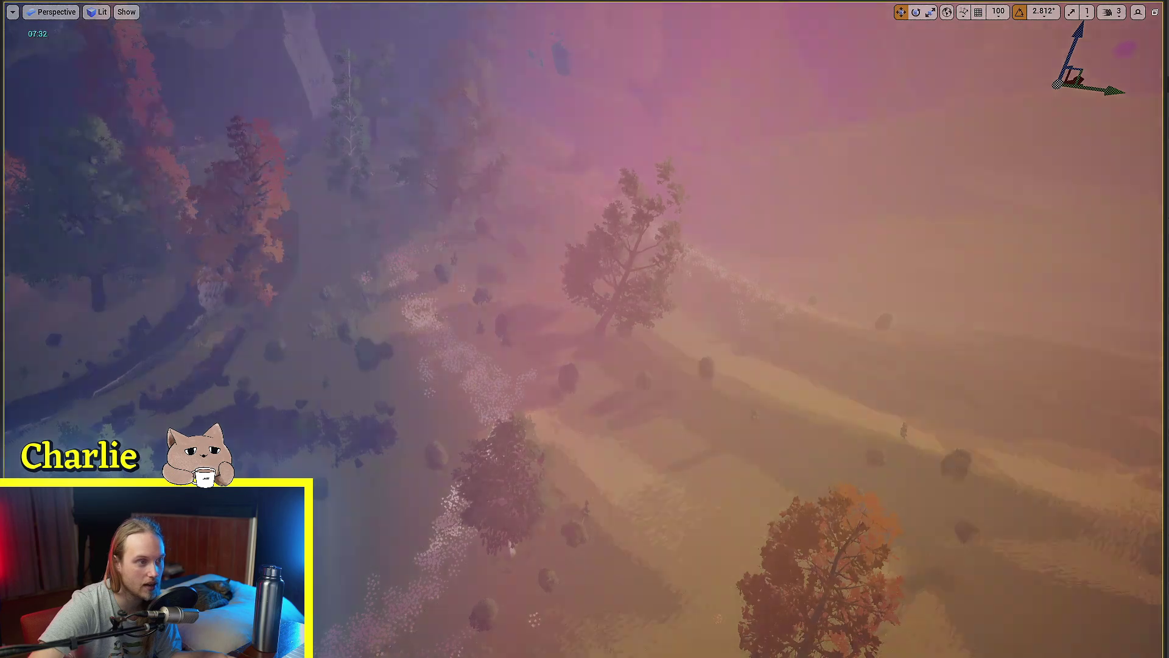
{"action": "key", "text": "ctrl+l"}
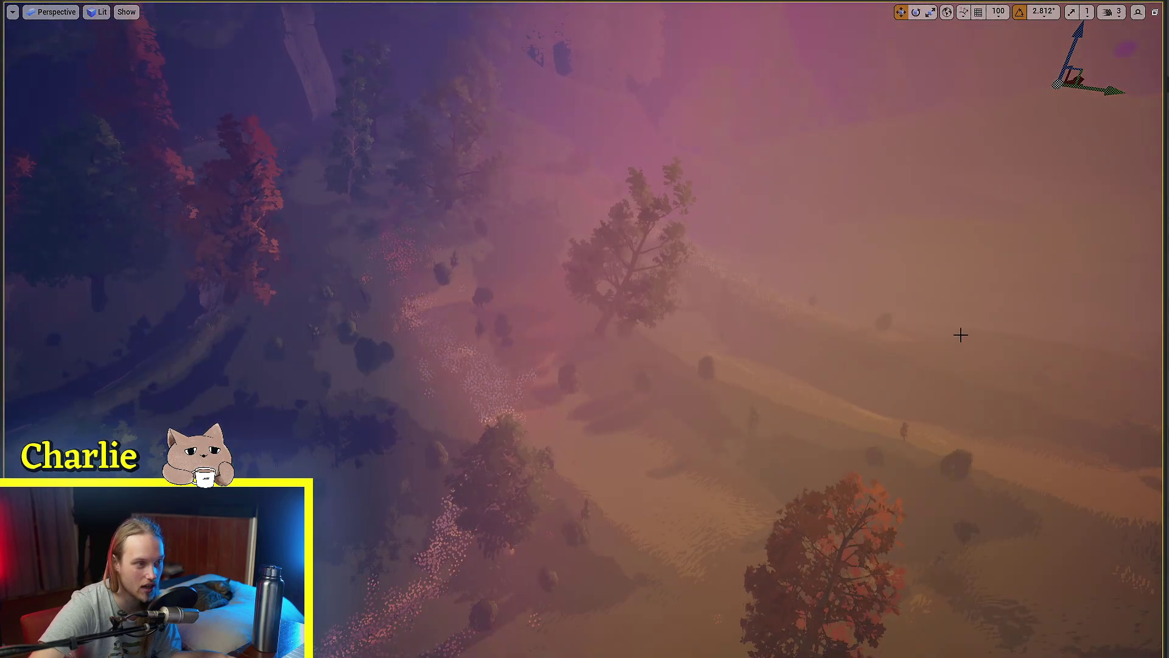
Step: Examine the hue-shifted fog around the trees and hillside under the early-morning light
{"action": "right_click_drag", "start_coordinate": [504, 286], "coordinate": [469, 298]}
{"action": "left_click", "coordinate": [674, 252]}
{"action": "right_click_drag", "start_coordinate": [674, 252], "coordinate": [691, 210]}
{"action": "key", "text": "Escape"}
{"action": "left_click", "coordinate": [681, 293]}
{"action": "left_click", "coordinate": [796, 200]}
{"action": "left_click", "coordinate": [708, 280]}
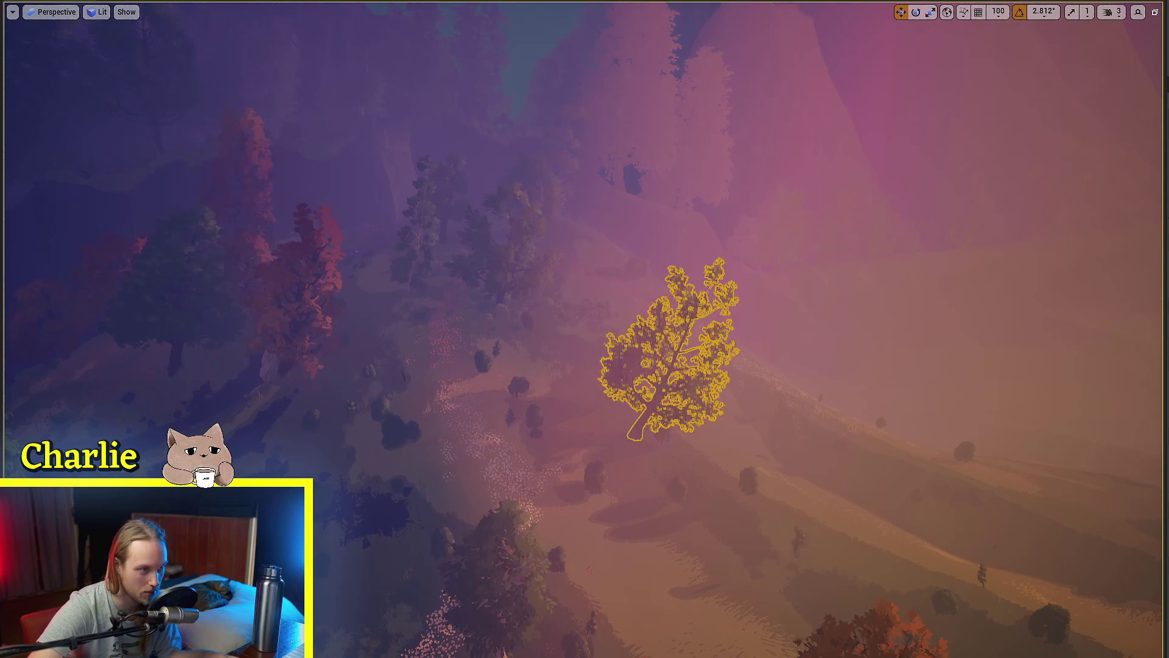
{"action": "right_click_drag", "start_coordinate": [707, 280], "coordinate": [679, 304]}
{"action": "right_click_drag", "start_coordinate": [309, 183], "coordinate": [308, 183]}
{"action": "key", "text": "g"}
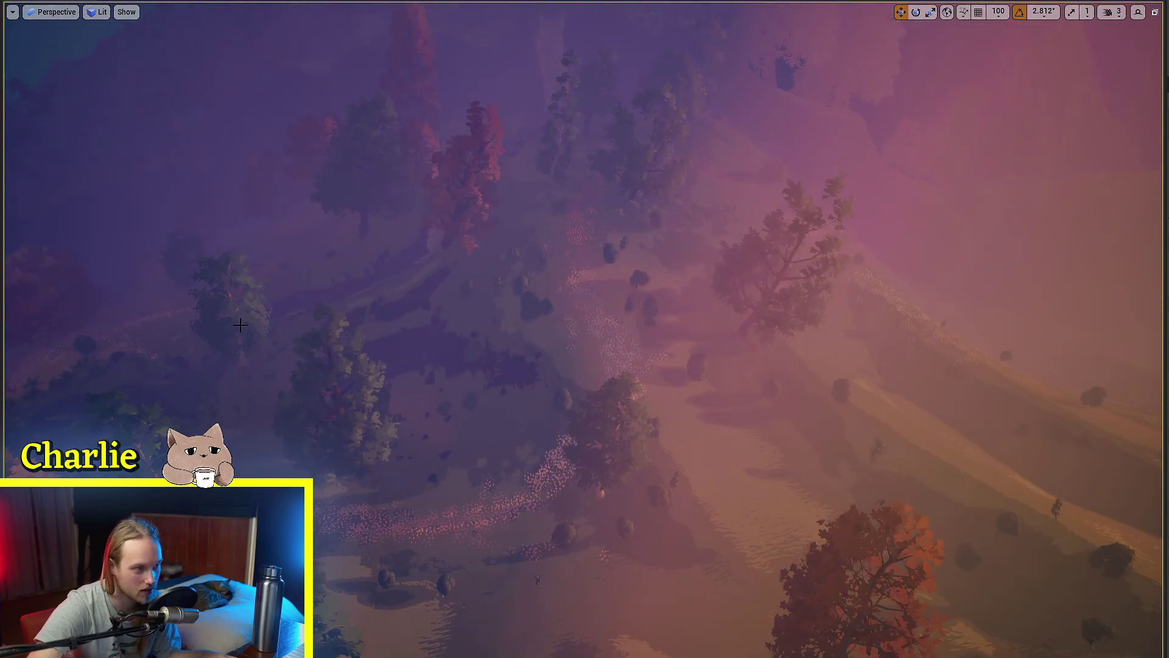
{"action": "key", "text": "g"}
{"action": "right_click_drag", "start_coordinate": [184, 248], "coordinate": [234, 271]}
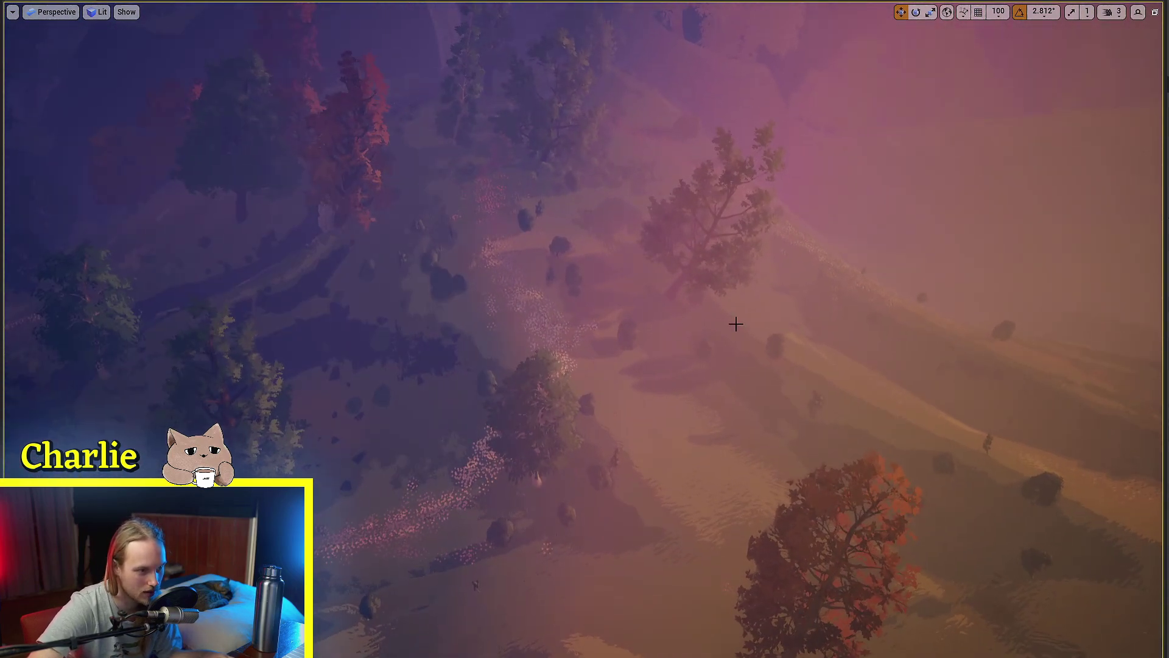
{"action": "right_click_drag", "start_coordinate": [736, 323], "coordinate": [815, 317]}
{"action": "left_click", "coordinate": [889, 180]}
{"action": "right_click_drag", "start_coordinate": [889, 181], "coordinate": [859, 185]}
{"action": "right_click_drag", "start_coordinate": [974, 260], "coordinate": [919, 244]}
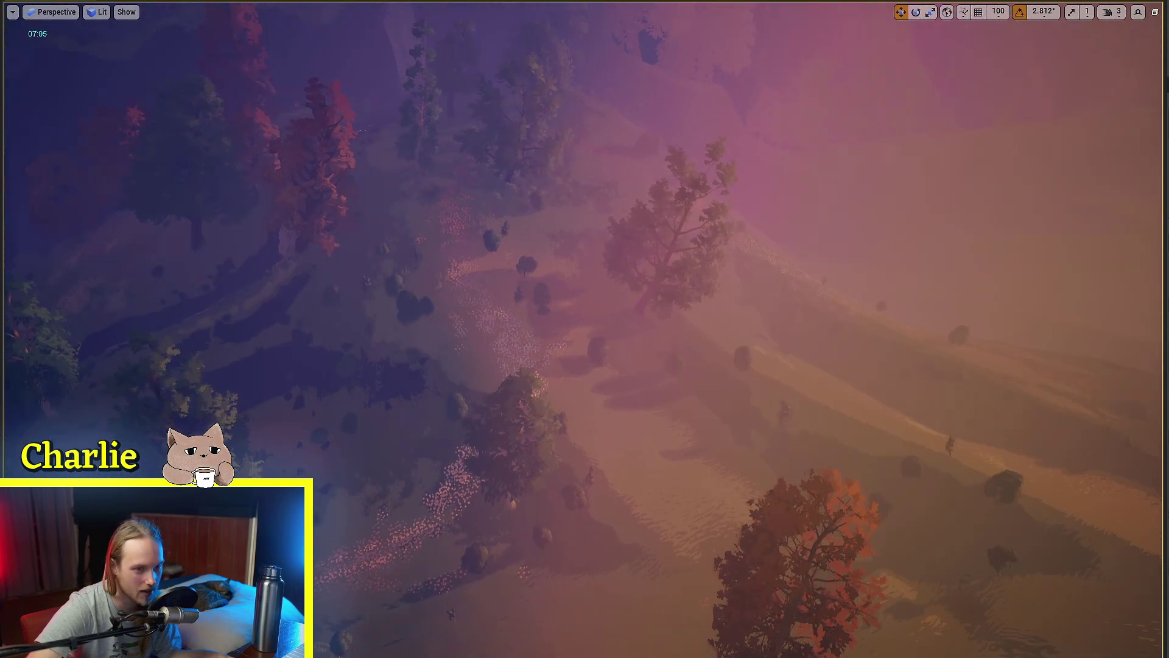
Step: Rotate the sun light back to a time of about 06:37 and toggle game view to check the scene
{"action": "key", "text": "ctrl+l"}
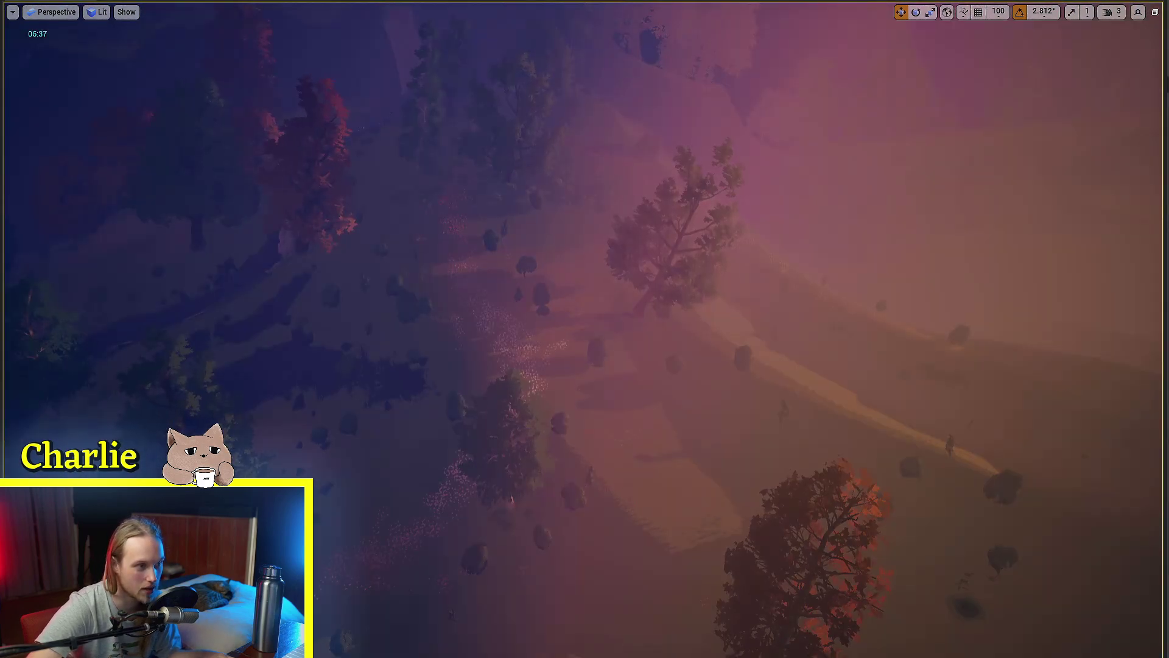
{"action": "key", "text": "g"}
{"action": "key", "text": "g"}
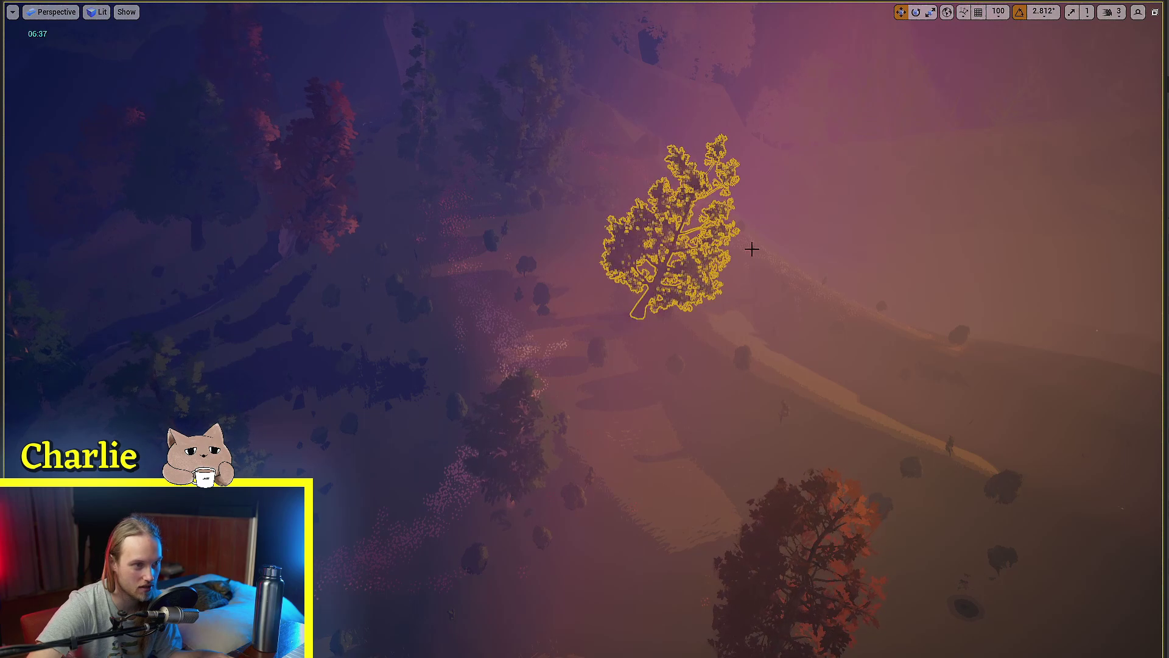